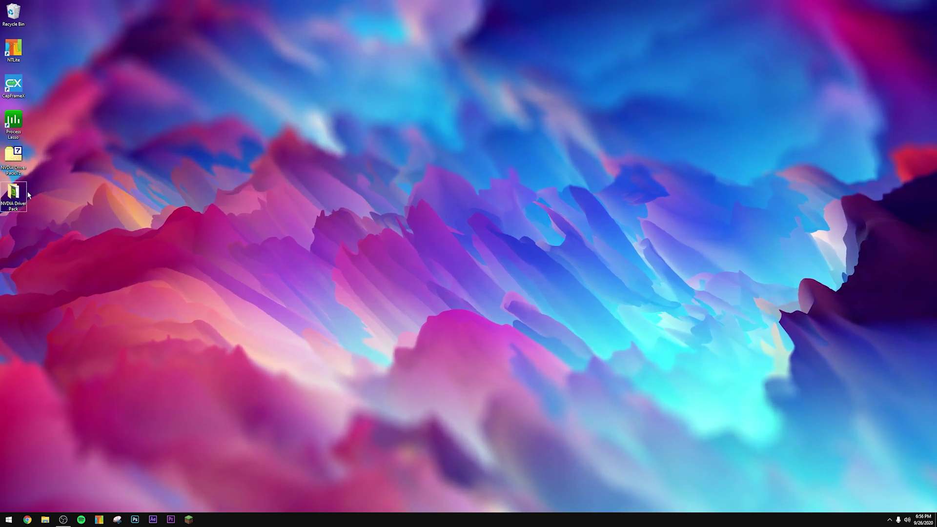
Step: Move the NVIDIA Driver Pack folder and its .7z archive together into open desktop space
{"action": "left_click_drag", "start_coordinate": [19, 195], "coordinate": [153, 238]}
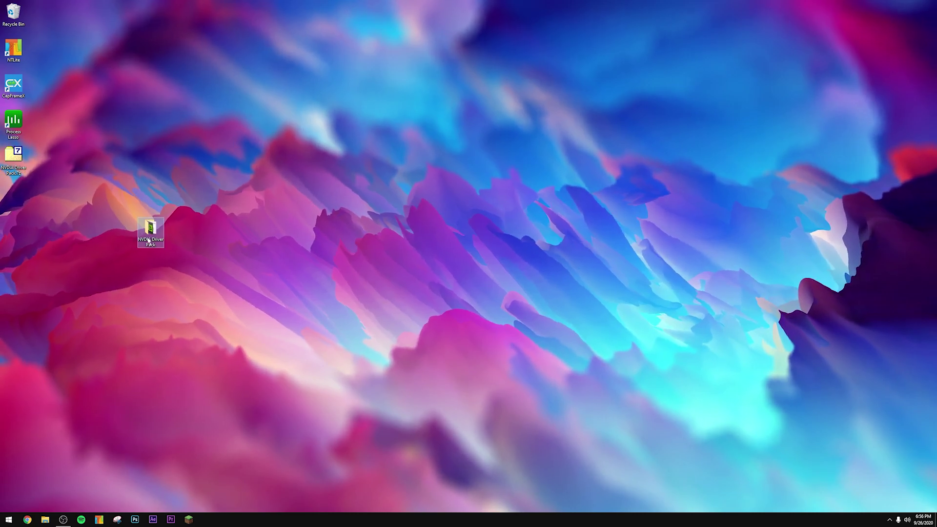
{"action": "left_click_drag", "start_coordinate": [13, 155], "coordinate": [148, 191]}
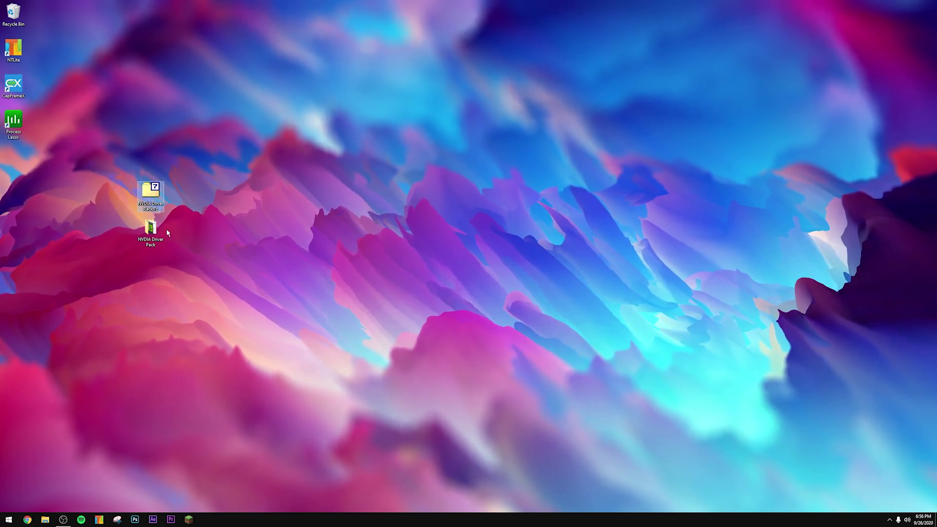
{"action": "left_click", "coordinate": [147, 232]}
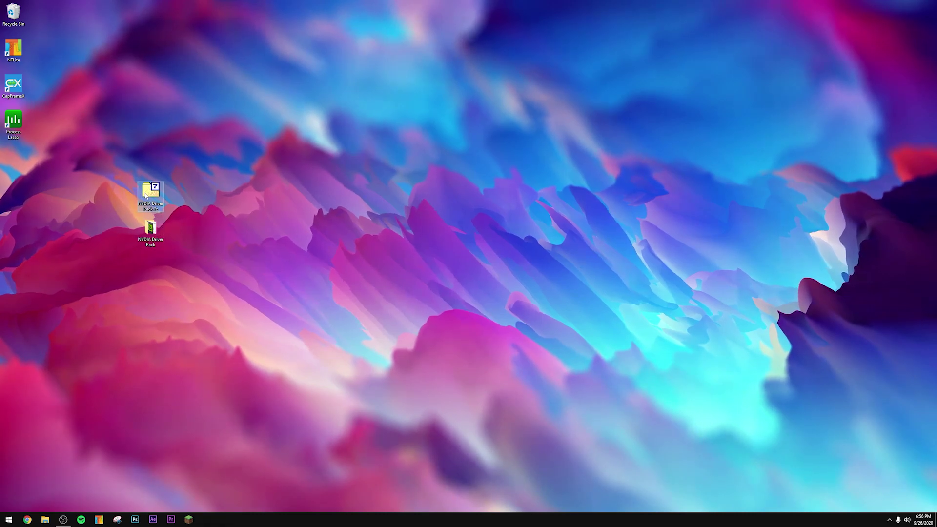
Step: Open the NVIDIA Driver Pack folder in a maximized File Explorer window
{"action": "double_click", "coordinate": [147, 232]}
{"action": "key", "text": "super+Up"}
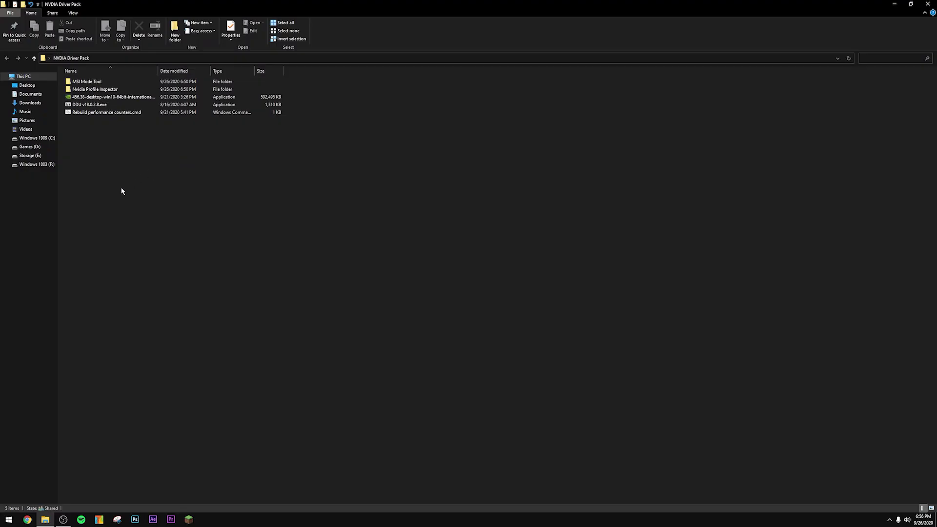
{"action": "key", "text": "ctrl+a"}
{"action": "left_click", "coordinate": [126, 182]}
Step: Run DDU v18.0.2.8.exe and extract it into a new DDU v18.0.2.8 folder
{"action": "double_click", "coordinate": [88, 105]}
{"action": "left_click", "coordinate": [492, 268]}
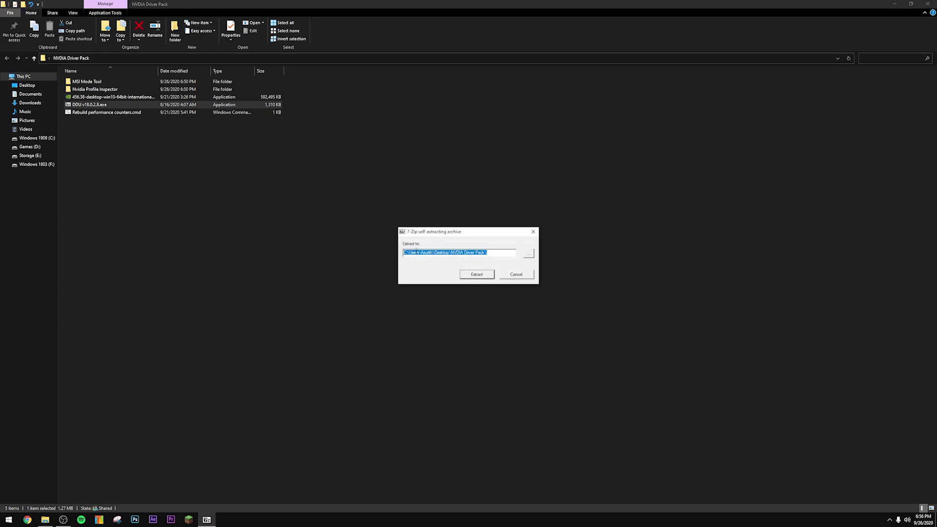
{"action": "left_click", "coordinate": [474, 275]}
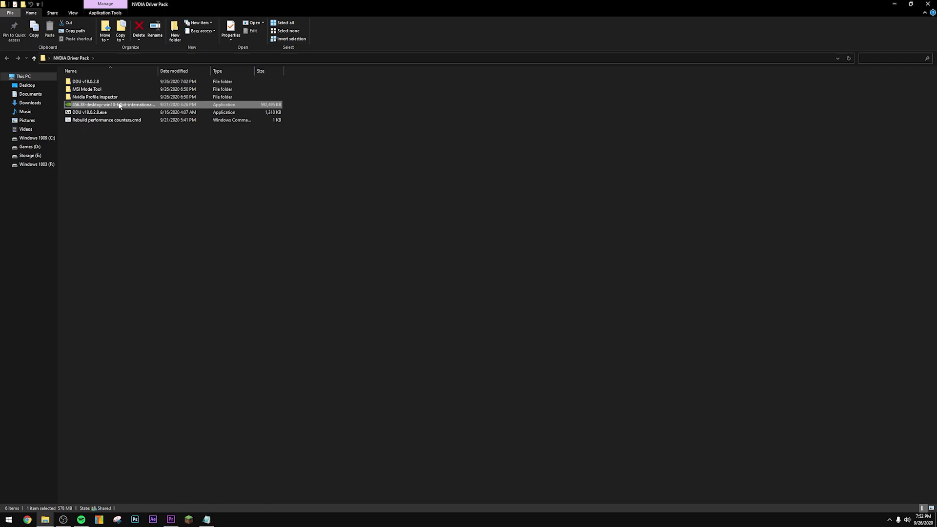
Step: Extract the 456.38 driver installer with 7-Zip into its suggested folder
{"action": "right_click", "coordinate": [120, 104]}
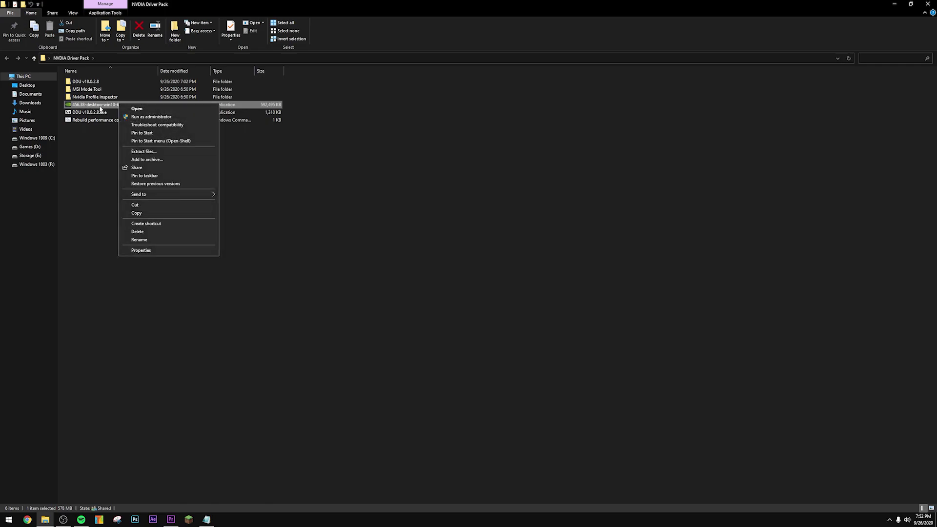
{"action": "left_click", "coordinate": [168, 151]}
{"action": "left_click", "coordinate": [459, 307]}
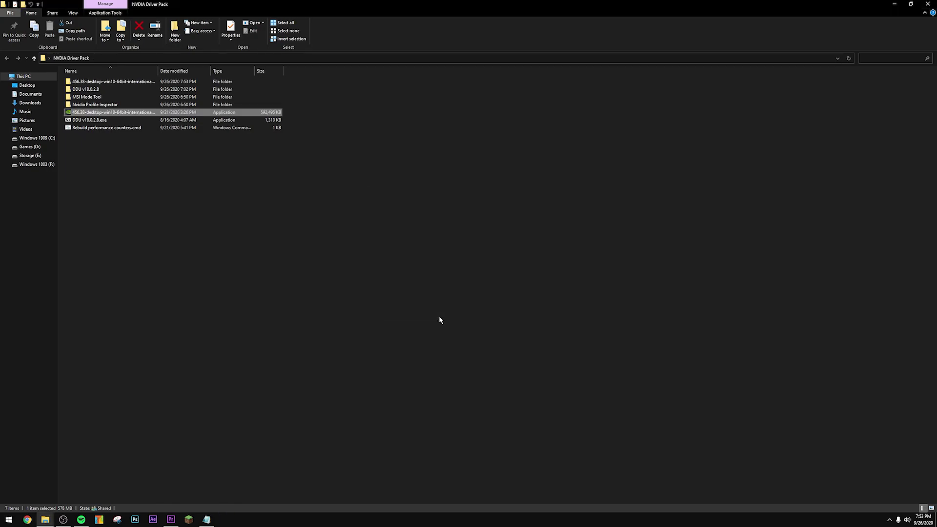
Step: In the 456.38 folder, delete everything except Display.Driver, GFExperience, EULA.txt, ListDevices.txt, setup.cfg and setup.exe
{"action": "double_click", "coordinate": [81, 83]}
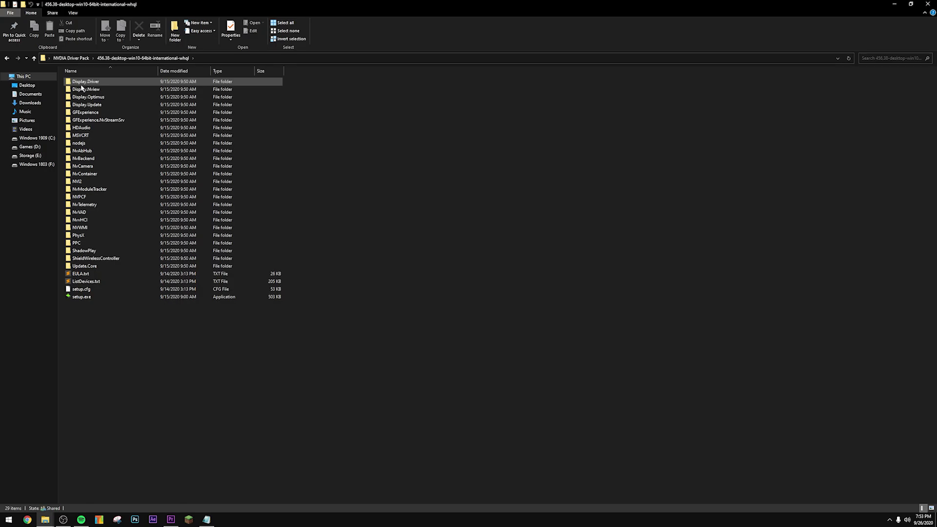
{"action": "left_click", "coordinate": [107, 106]}
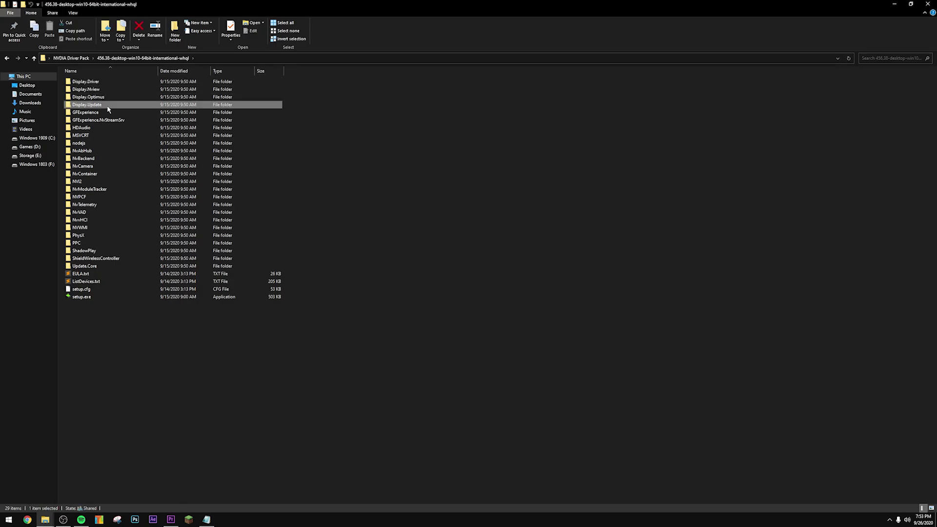
{"action": "key", "text": "ctrl+a"}
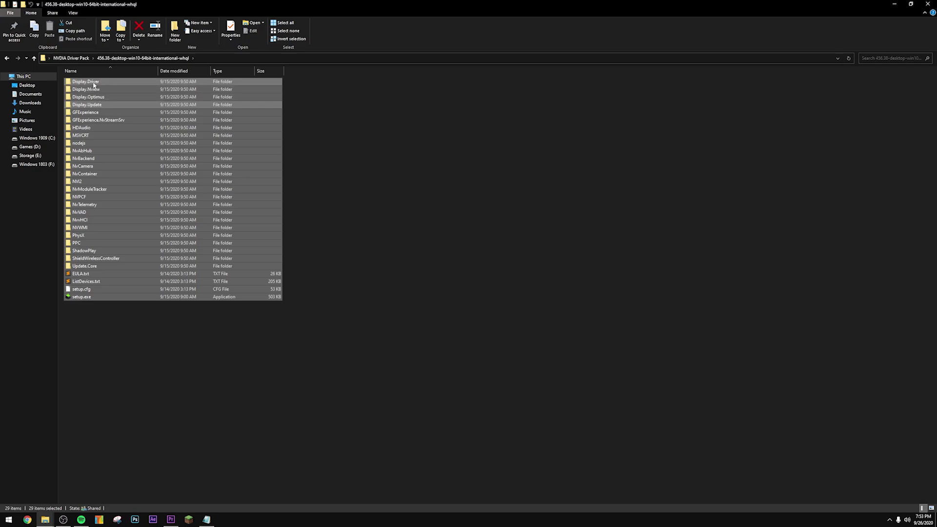
{"action": "left_click", "coordinate": [94, 83], "text": "ctrl"}
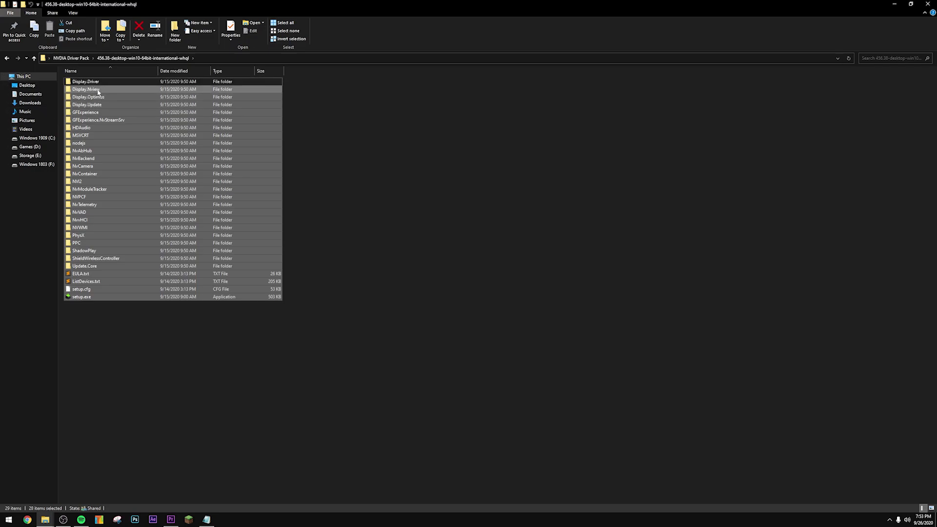
{"action": "left_click", "coordinate": [108, 113], "text": "ctrl"}
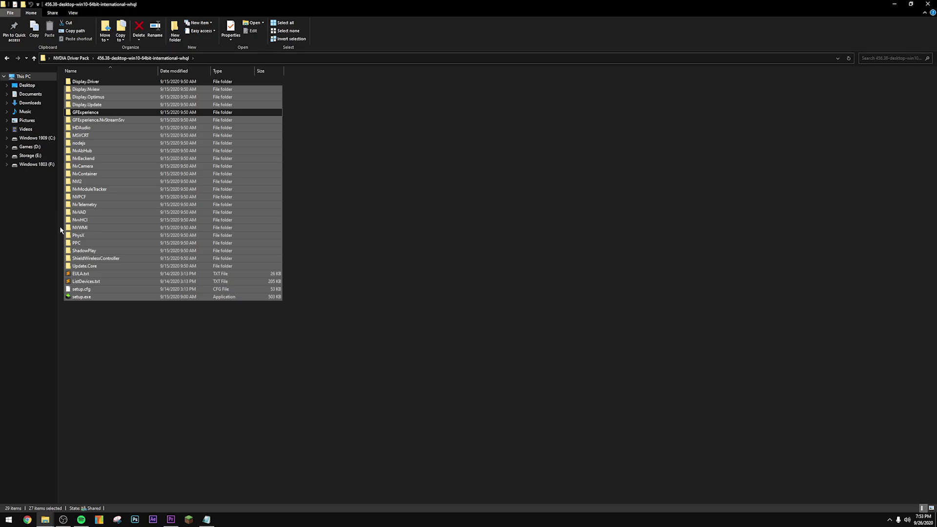
{"action": "left_click", "coordinate": [78, 274], "text": "ctrl"}
{"action": "left_click", "coordinate": [78, 281], "text": "ctrl"}
{"action": "left_click", "coordinate": [78, 289], "text": "ctrl"}
{"action": "left_click", "coordinate": [78, 296], "text": "ctrl"}
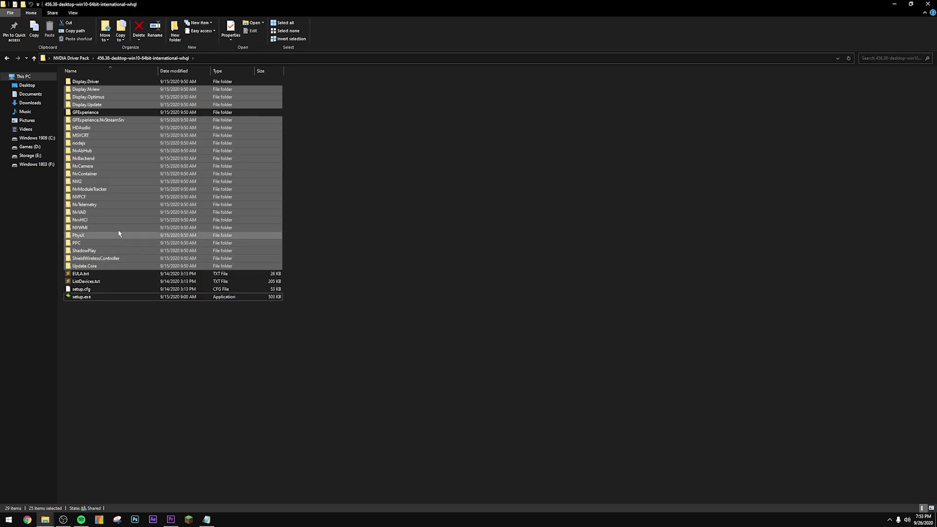
{"action": "right_click", "coordinate": [121, 231]}
{"action": "left_click", "coordinate": [154, 307]}
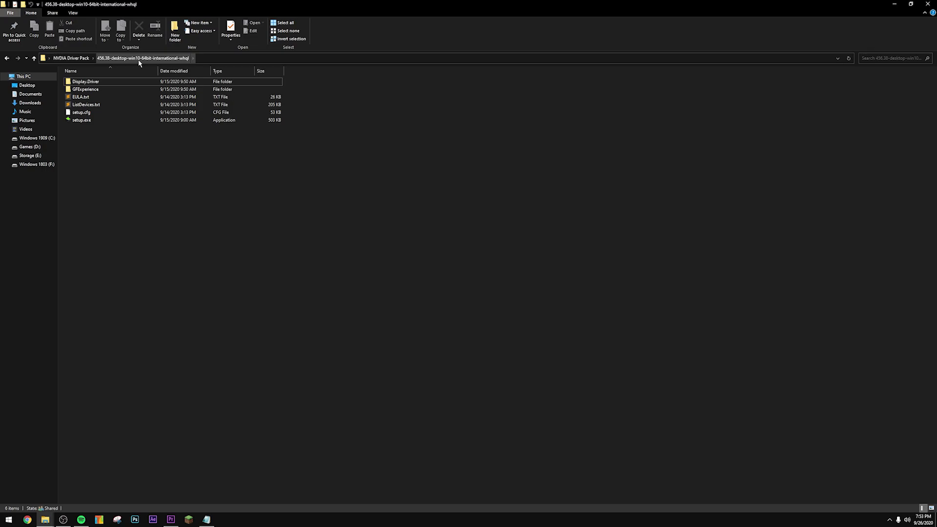
Step: Go back to NVIDIA Driver Pack, view the DDU v18.0.2.8 folder, then close File Explorer
{"action": "left_click", "coordinate": [71, 59]}
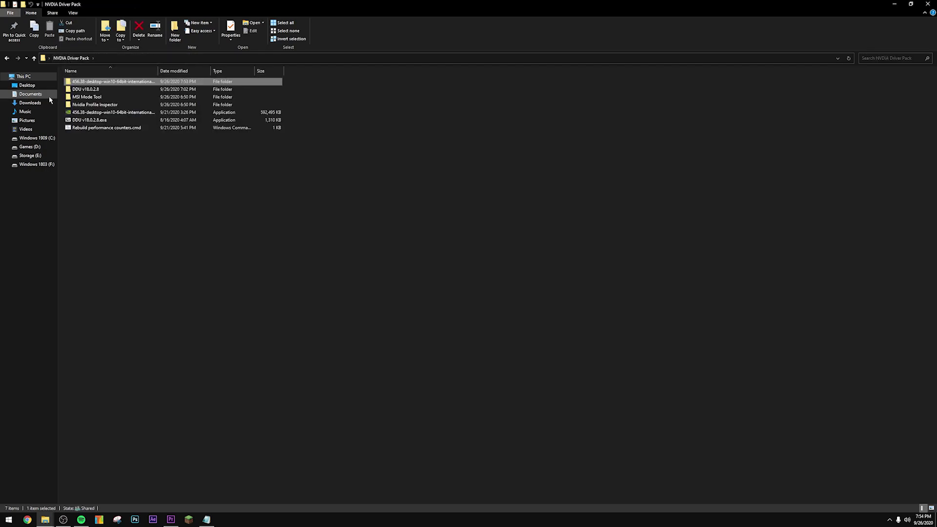
{"action": "double_click", "coordinate": [89, 89]}
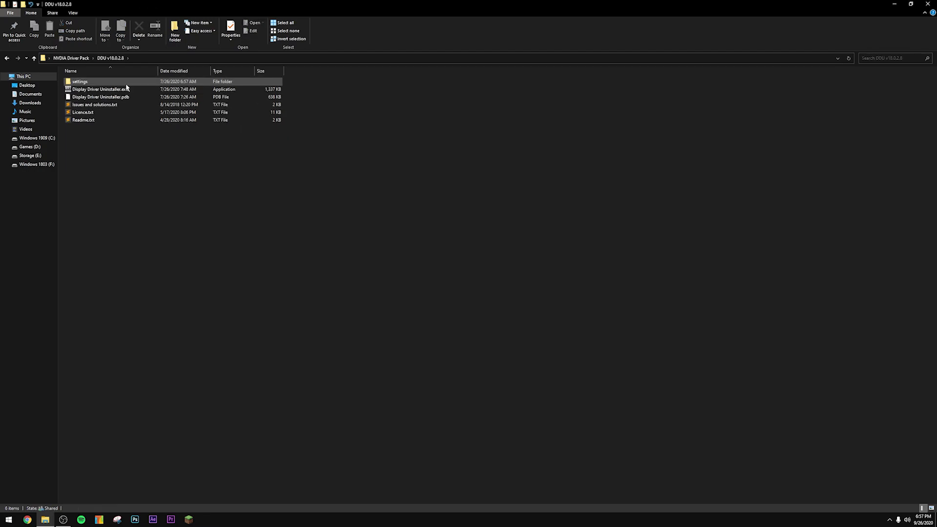
{"action": "left_click", "coordinate": [927, 4]}
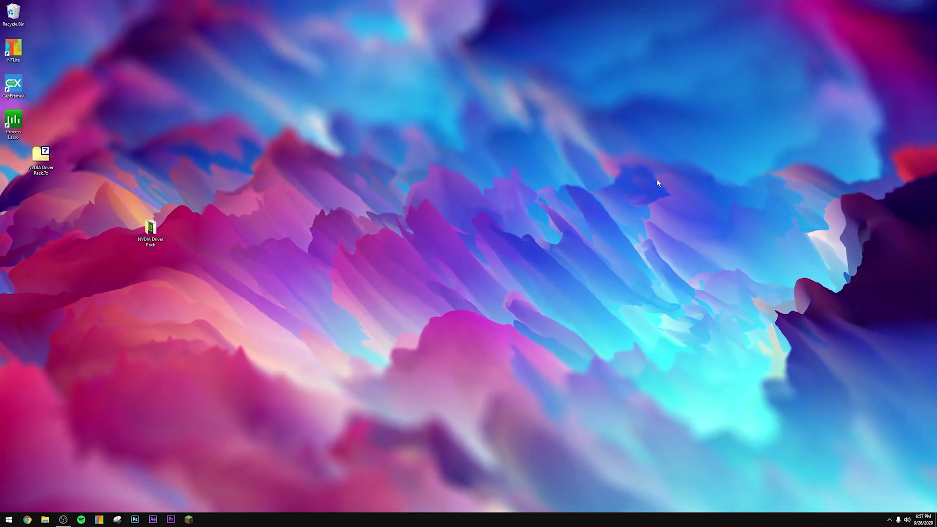
Step: Enable Minimal safe boot on msconfig's Boot tab and restart into Safe Mode
{"action": "key", "text": "super+r"}
{"action": "type", "text": "msconfig"}
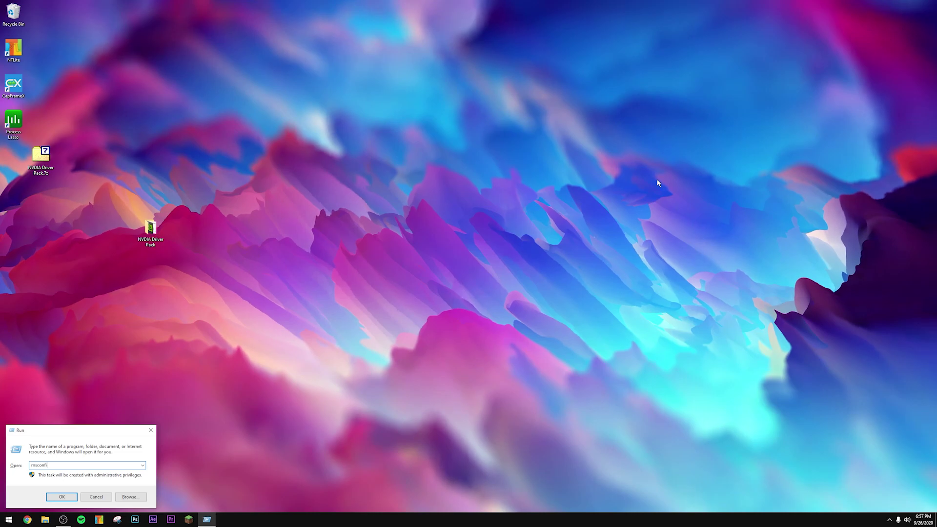
{"action": "key", "text": "Return"}
{"action": "left_click", "coordinate": [392, 203]}
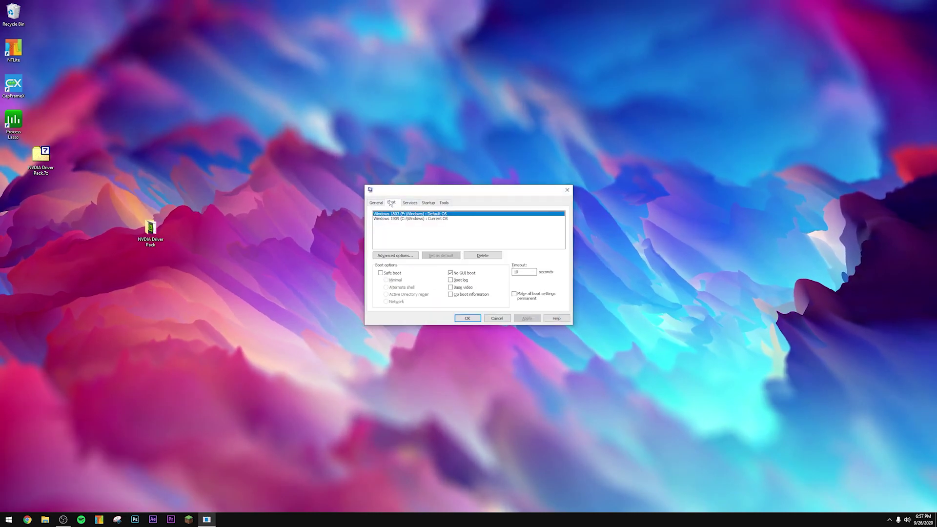
{"action": "left_click", "coordinate": [389, 273]}
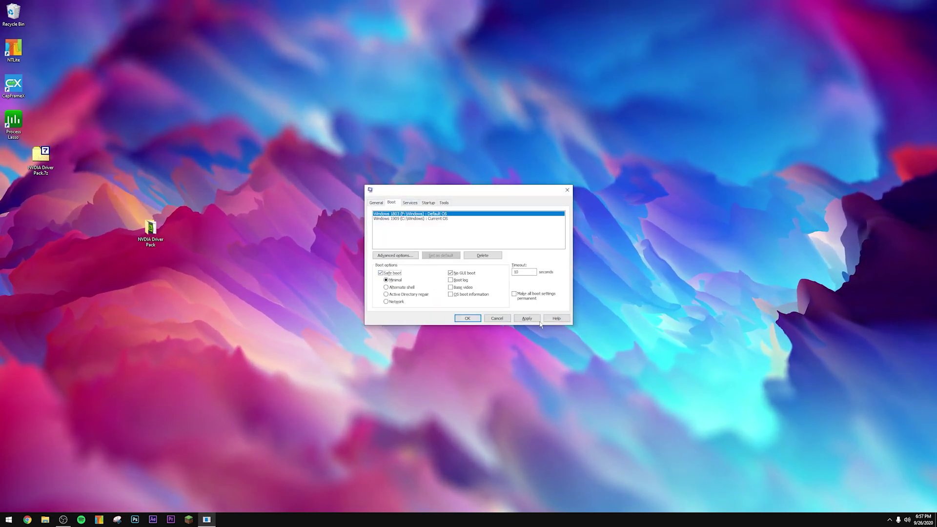
{"action": "left_click", "coordinate": [535, 320]}
{"action": "left_click", "coordinate": [466, 319]}
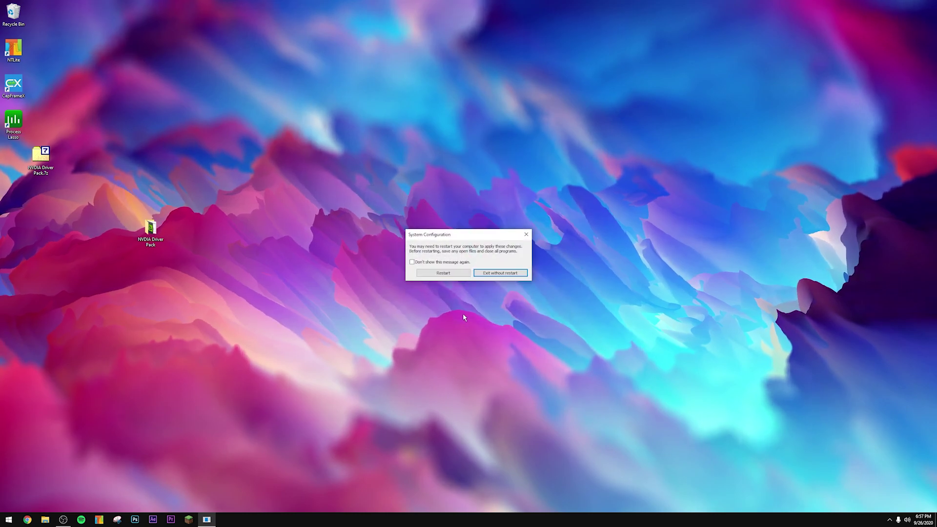
{"action": "left_click", "coordinate": [444, 273]}
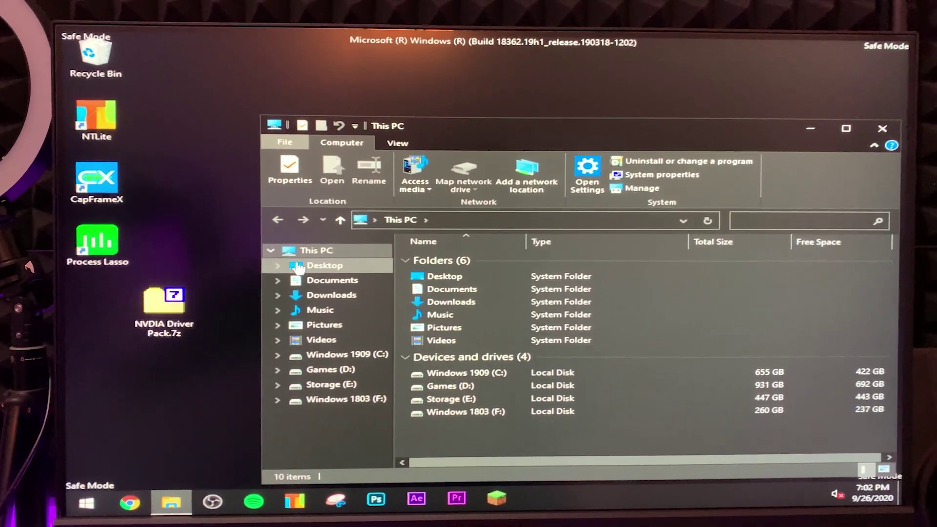
Step: Browse Desktop > NVIDIA Driver Pack > DDU v18.0.2.8 and launch Display Driver Uninstaller.exe
{"action": "left_click", "coordinate": [297, 259]}
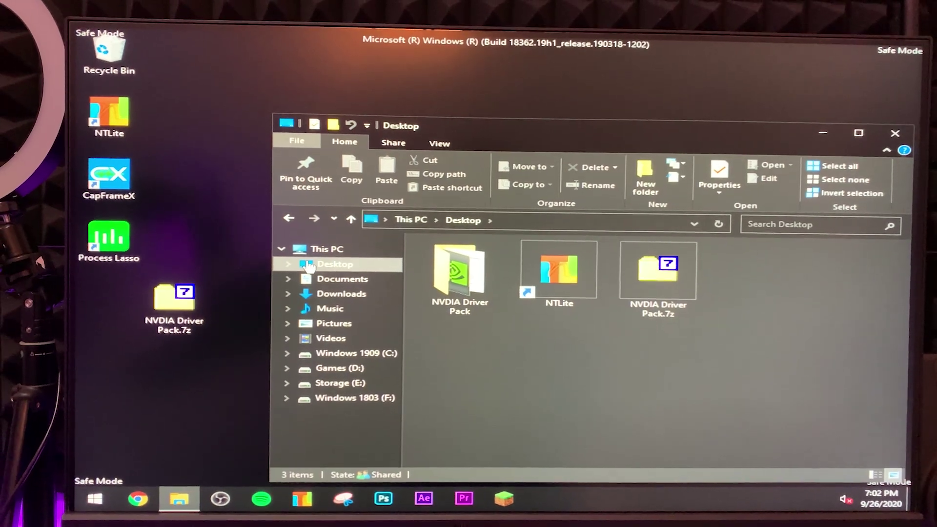
{"action": "double_click", "coordinate": [441, 292]}
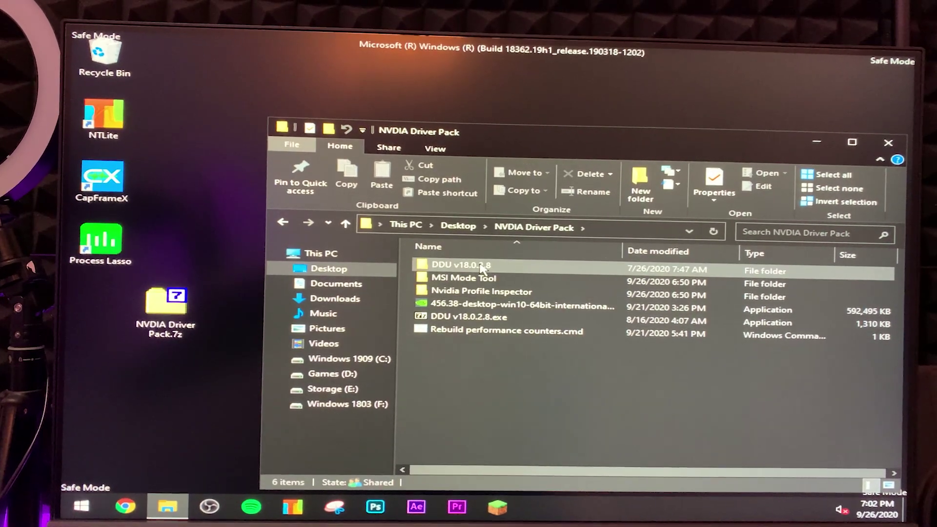
{"action": "double_click", "coordinate": [480, 267]}
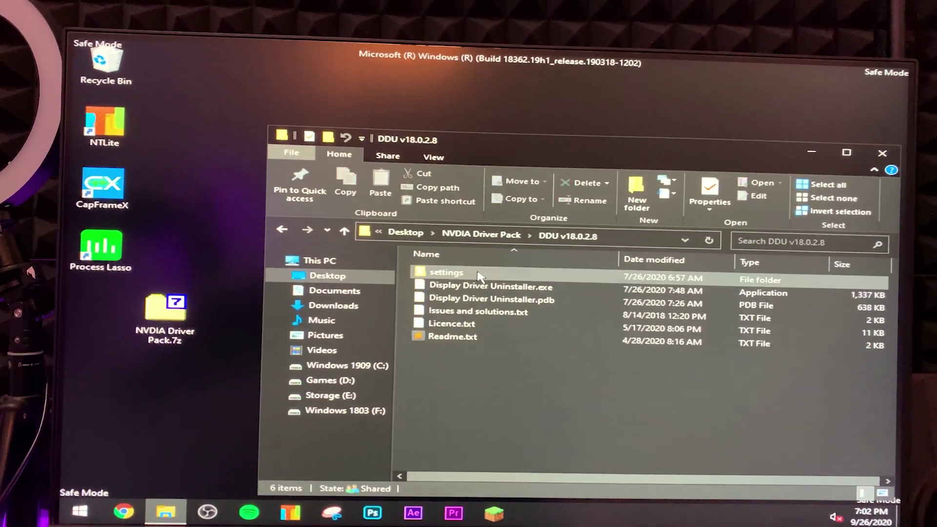
{"action": "double_click", "coordinate": [461, 294]}
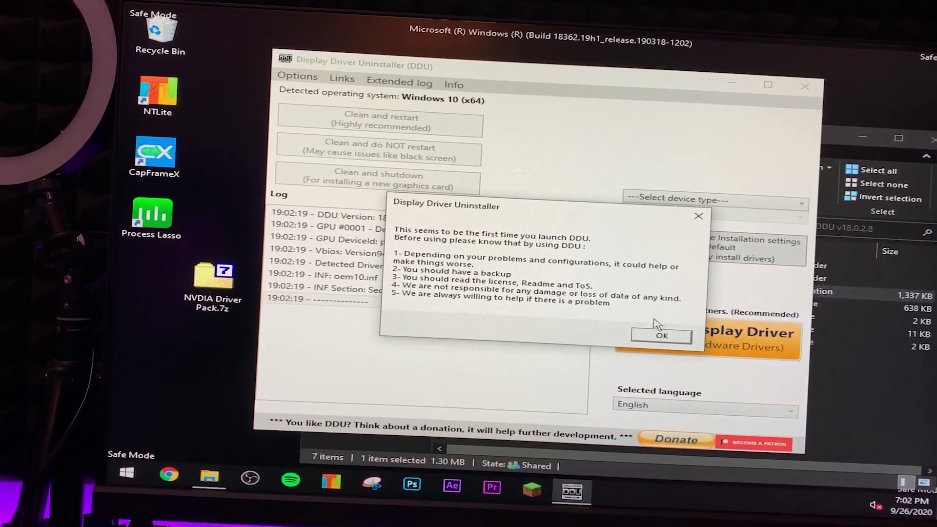
Step: Dismiss DDU's warning and Options window, then select GPU as the device type to clean
{"action": "left_click", "coordinate": [655, 343]}
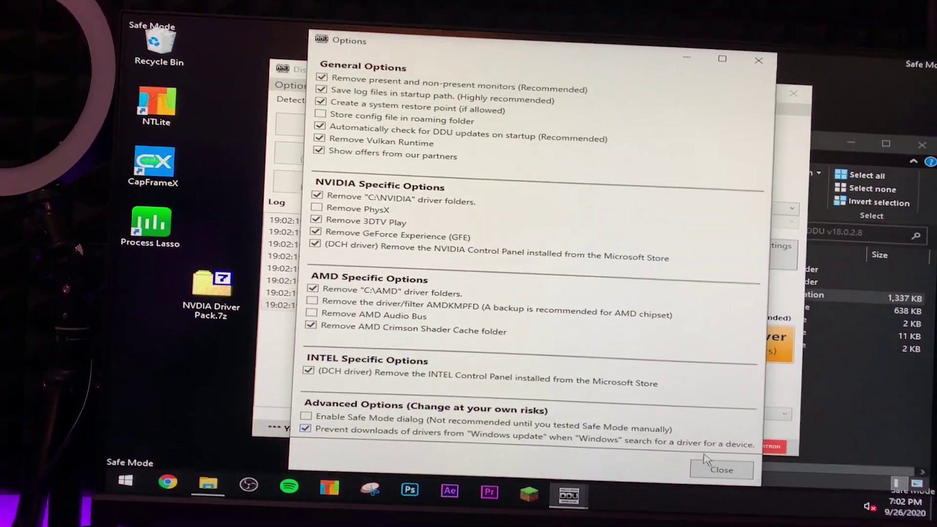
{"action": "left_click", "coordinate": [724, 465]}
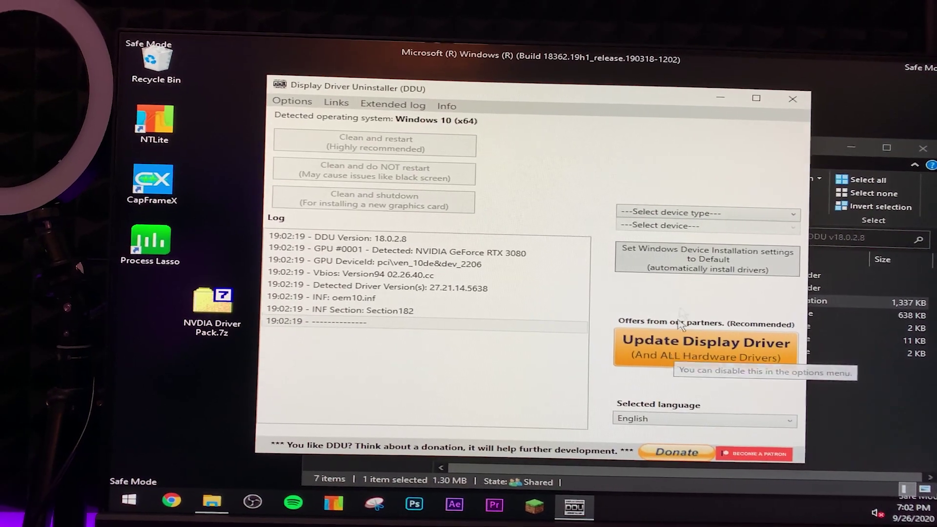
{"action": "left_click", "coordinate": [718, 210]}
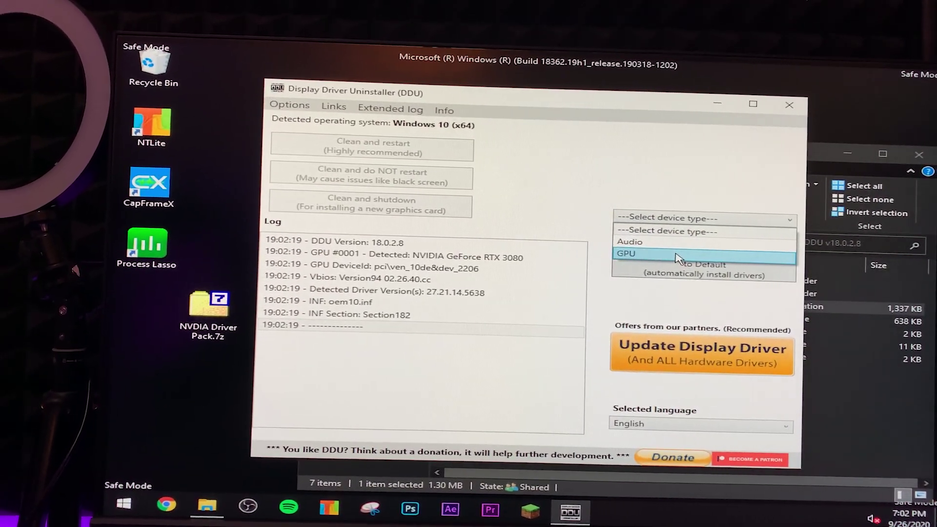
{"action": "left_click", "coordinate": [683, 261]}
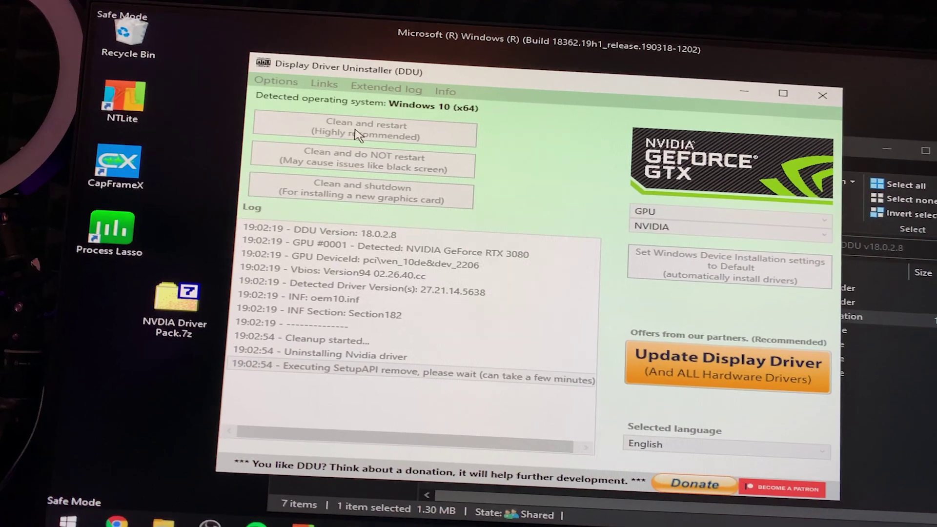
Step: In msconfig, leave Safe boot unticked for the Windows 1909 entry and exit without restarting
{"action": "key", "text": "super+r"}
{"action": "type", "text": "m"}
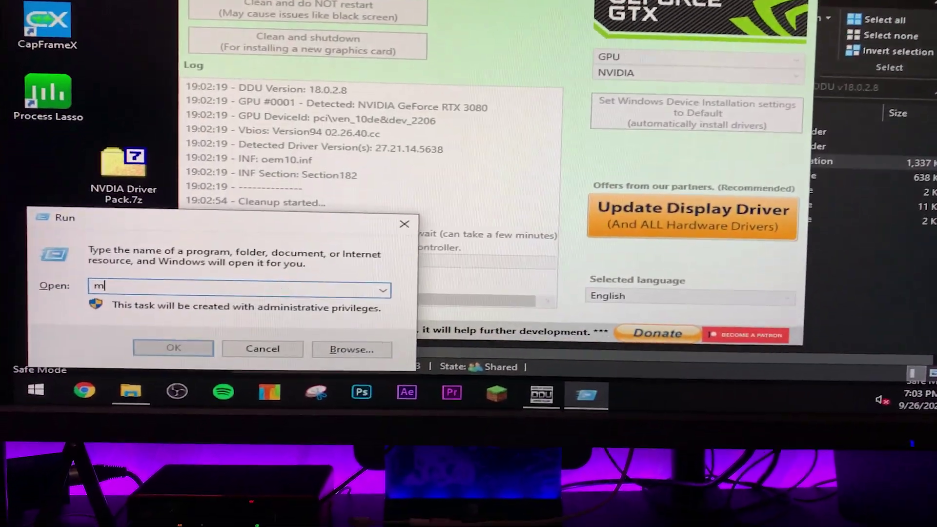
{"action": "type", "text": "sconf"}
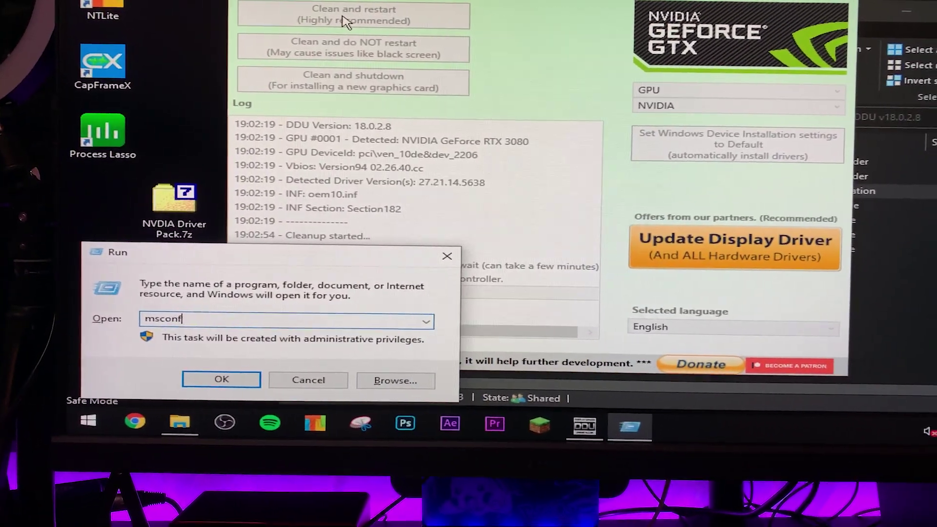
{"action": "type", "text": "ig"}
{"action": "key", "text": "Return"}
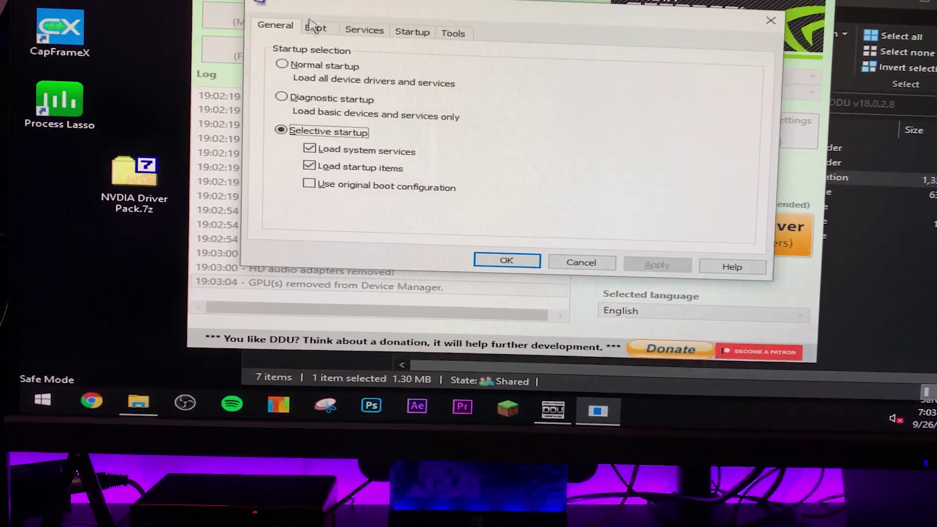
{"action": "left_click", "coordinate": [333, 55]}
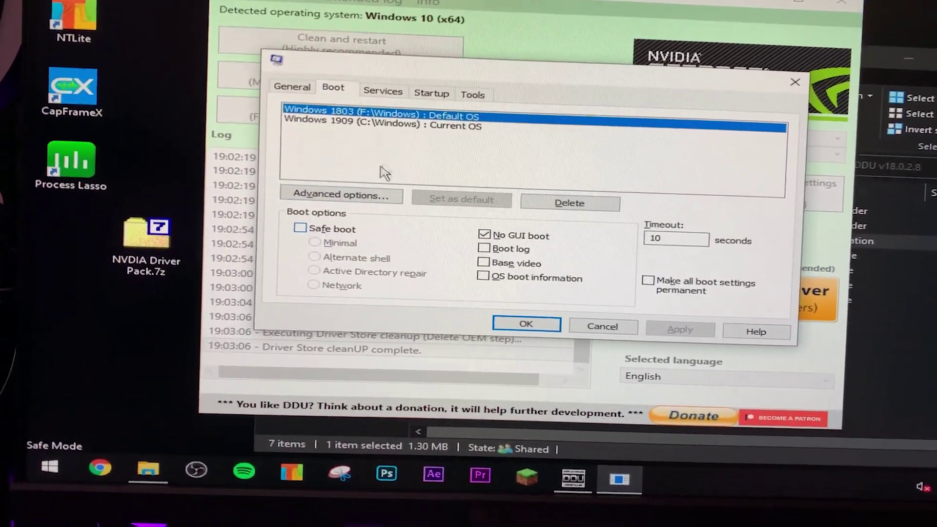
{"action": "left_click", "coordinate": [403, 119]}
{"action": "left_click", "coordinate": [302, 213]}
{"action": "left_click", "coordinate": [302, 214]}
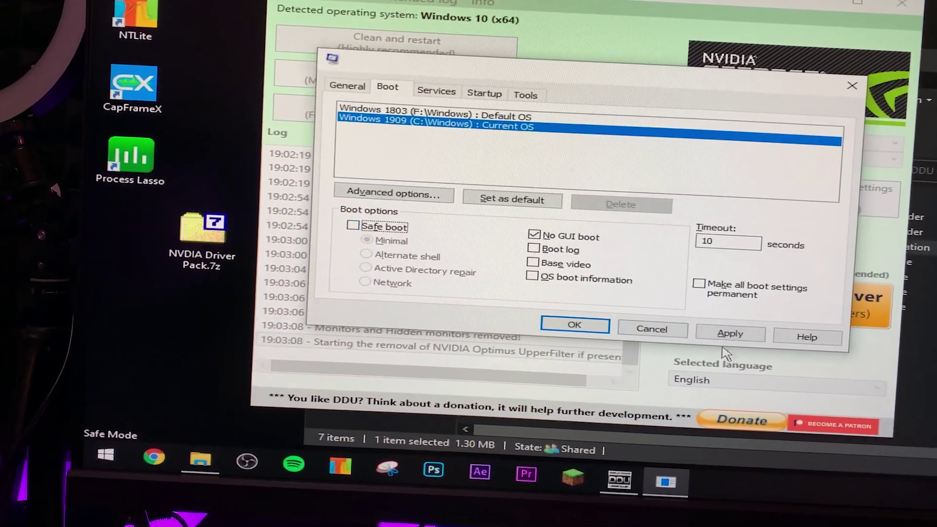
{"action": "left_click", "coordinate": [572, 324]}
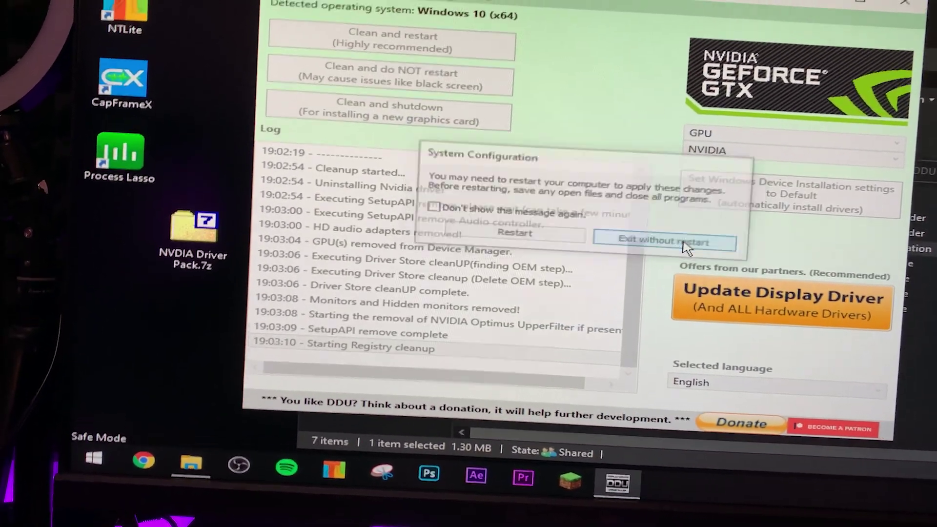
{"action": "left_click", "coordinate": [693, 231]}
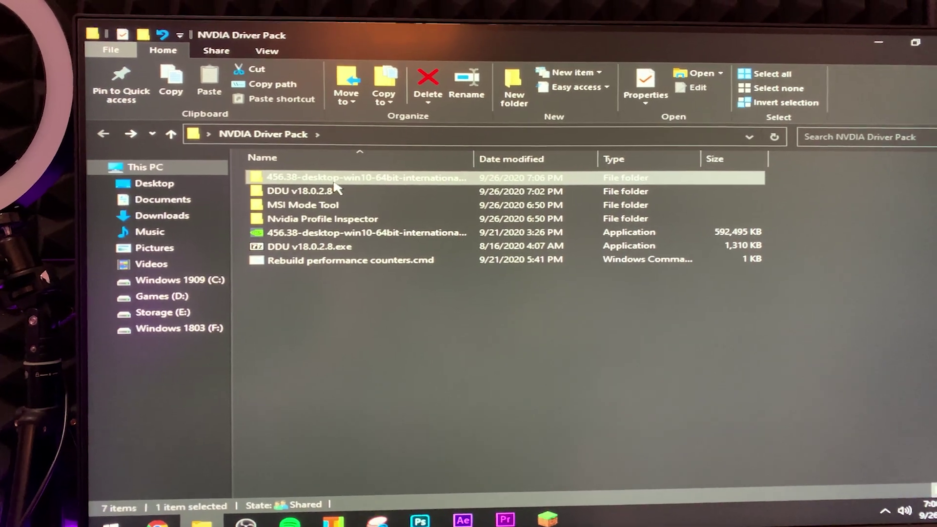
Step: Run the 456.38 setup.exe and do a custom clean install of the graphics driver only
{"action": "double_click", "coordinate": [328, 181]}
{"action": "double_click", "coordinate": [288, 266]}
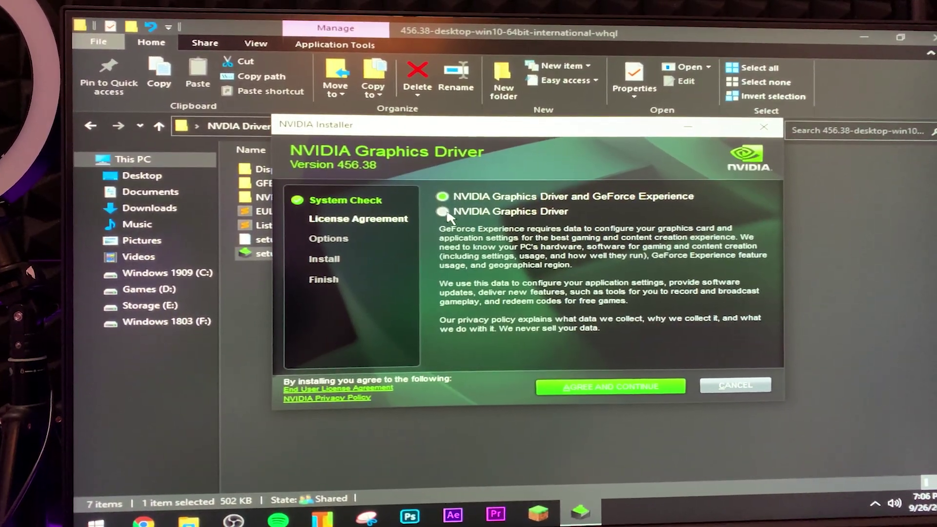
{"action": "left_click", "coordinate": [607, 386]}
{"action": "left_click", "coordinate": [433, 279]}
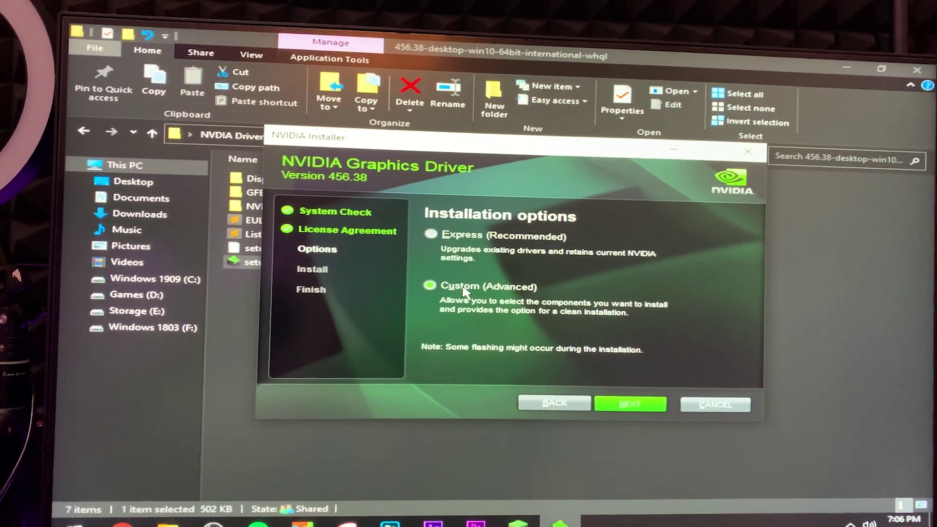
{"action": "left_click", "coordinate": [616, 397]}
{"action": "left_click", "coordinate": [423, 325]}
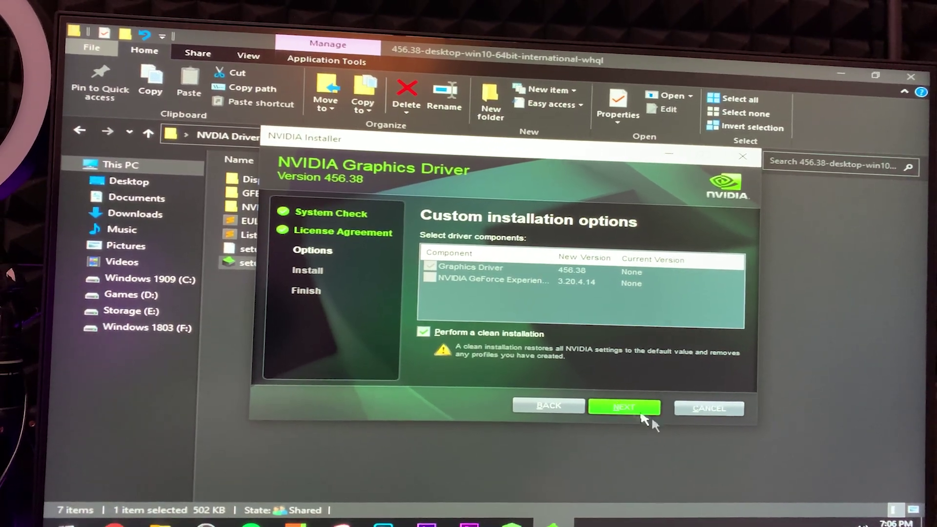
{"action": "left_click", "coordinate": [640, 409]}
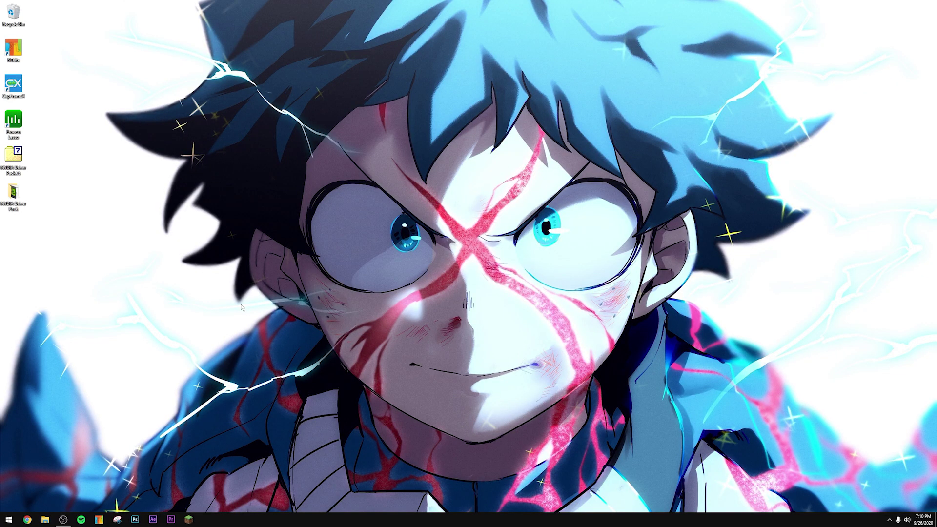
Step: Launch NVIDIA Control Panel from the desktop context menu and maximise its window
{"action": "right_click", "coordinate": [241, 307]}
{"action": "left_click", "coordinate": [247, 357]}
{"action": "left_click", "coordinate": [337, 16]}
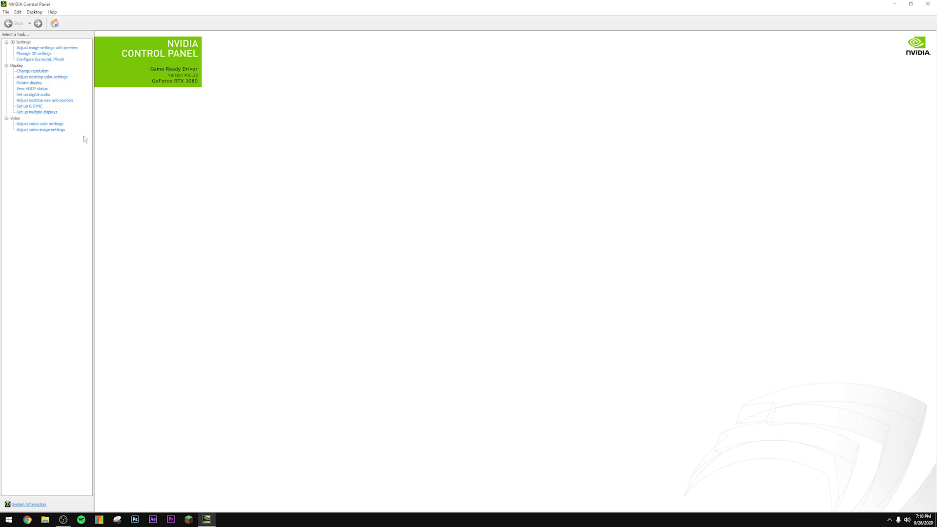
Step: Set edge enhancement and noise reduction to Use the NVIDIA setting and apply
{"action": "left_click", "coordinate": [53, 130]}
{"action": "left_click", "coordinate": [128, 154]}
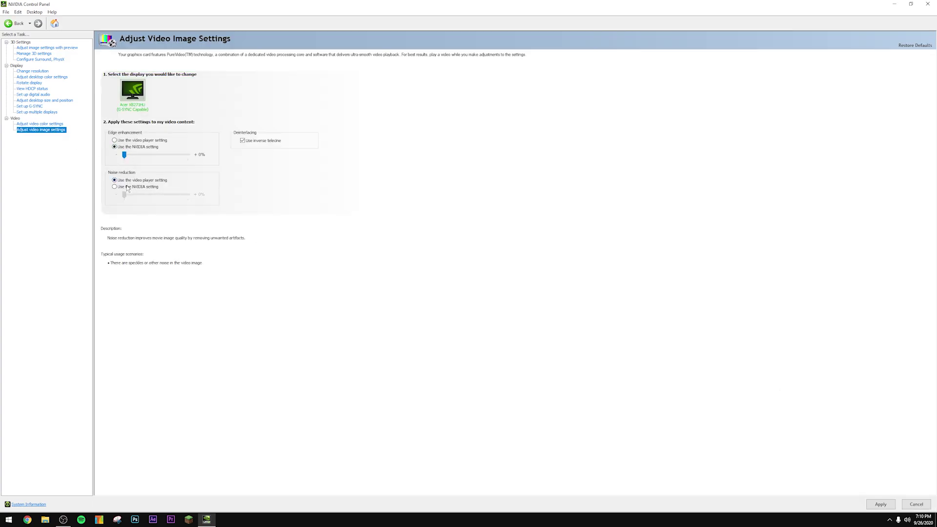
{"action": "left_click", "coordinate": [128, 187]}
{"action": "left_click", "coordinate": [877, 508]}
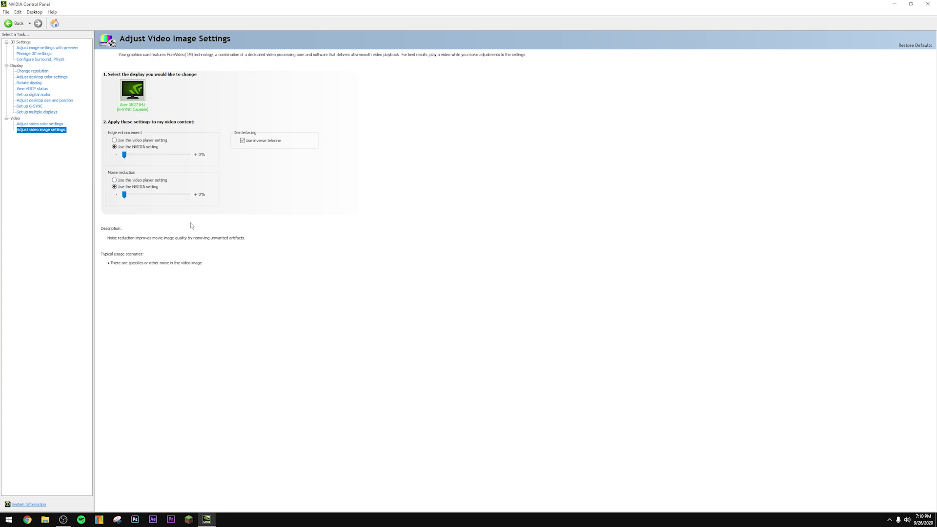
Step: Give video colour NVIDIA settings with Full (0-255) dynamic range and apply
{"action": "left_click", "coordinate": [51, 124]}
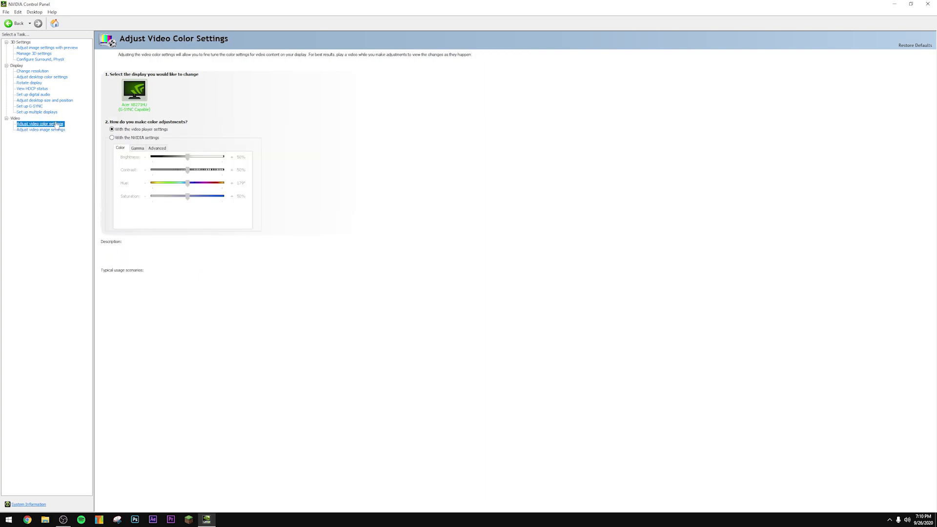
{"action": "left_click", "coordinate": [125, 138]}
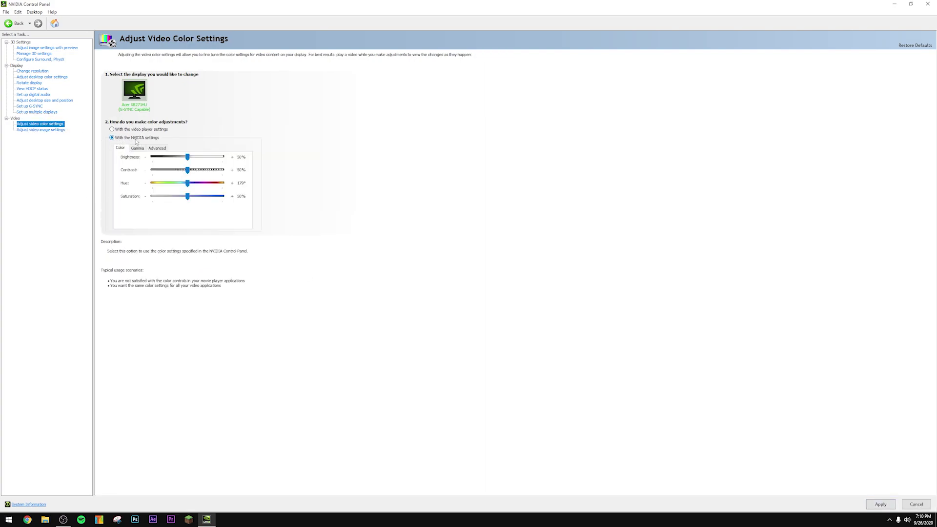
{"action": "left_click", "coordinate": [157, 148]}
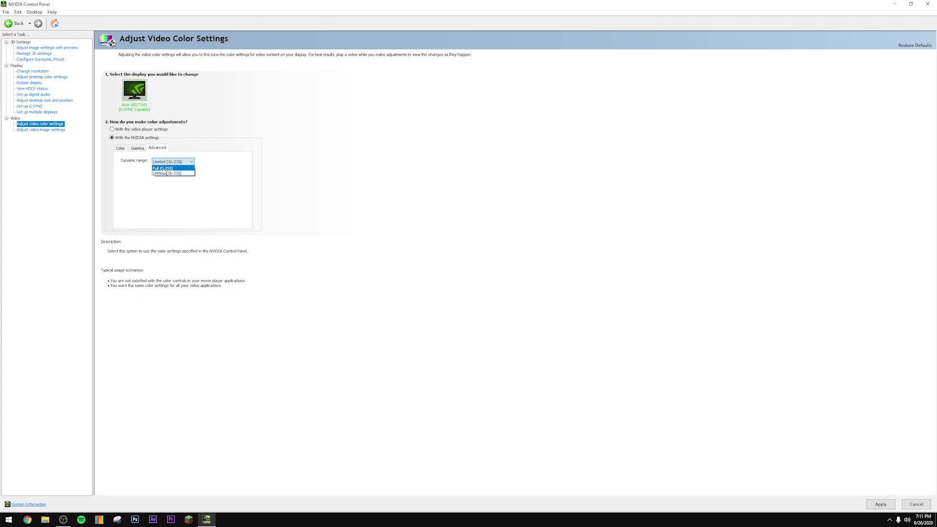
{"action": "left_click", "coordinate": [167, 169]}
{"action": "left_click", "coordinate": [871, 504]}
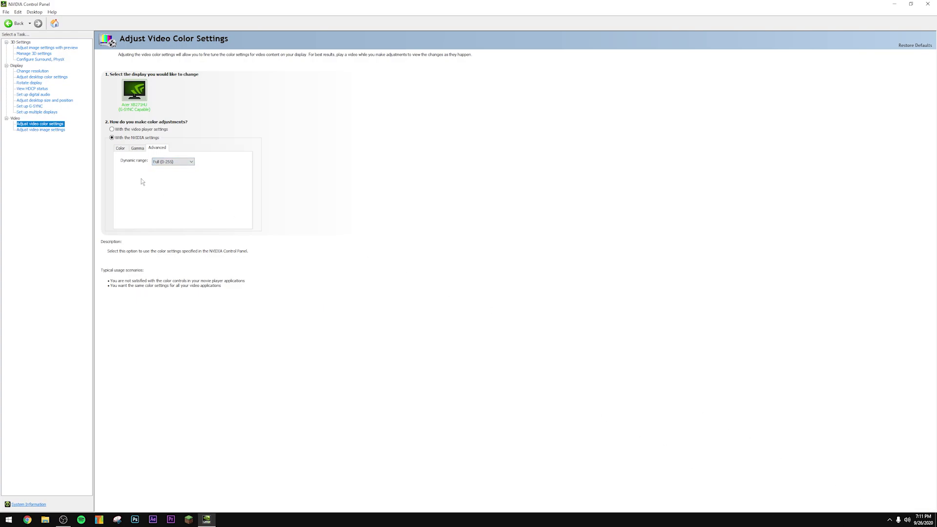
{"action": "left_click", "coordinate": [36, 112]}
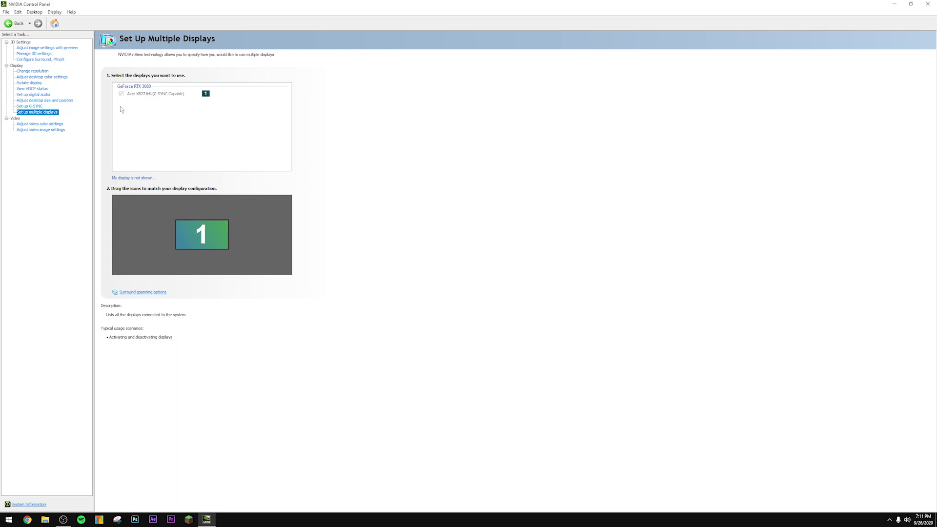
Step: Move up the task tree to Set up G-SYNC, showing G-SYNC Compatible enabled for full screen
{"action": "key", "text": "Up"}
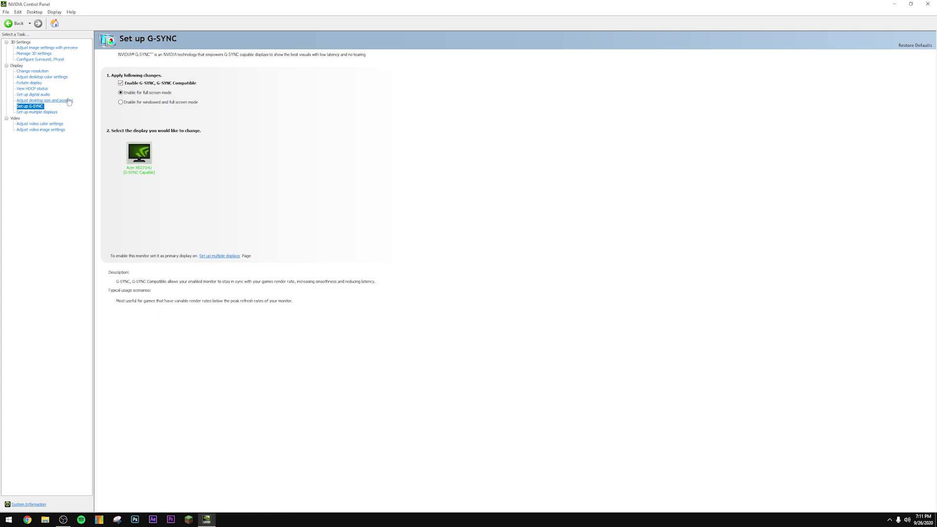
Step: In desktop size and position, keep No scaling performed on the Display, then go to digital audio
{"action": "left_click", "coordinate": [68, 101]}
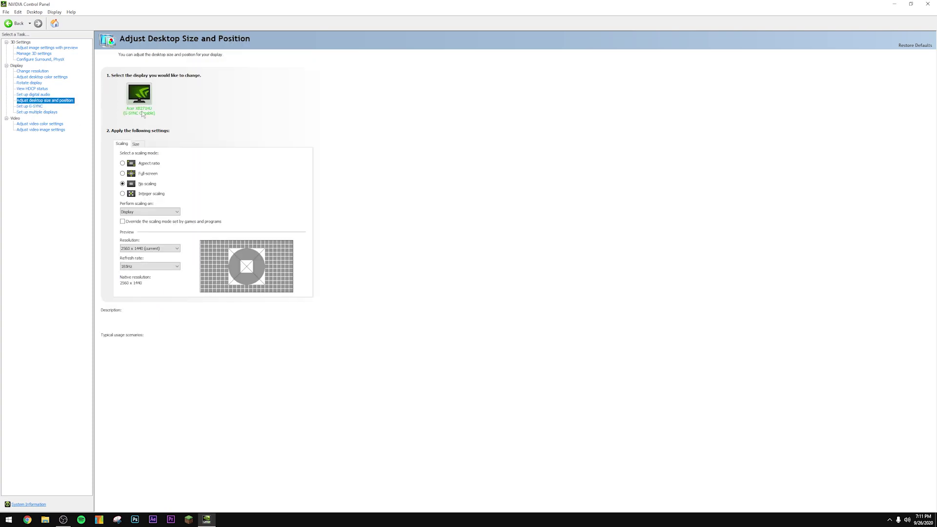
{"action": "mouse_move", "coordinate": [152, 188]}
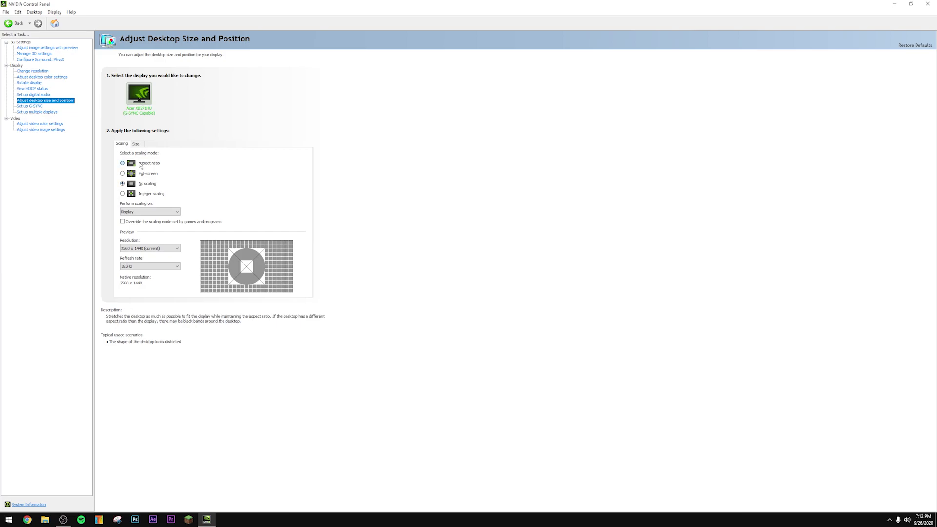
{"action": "left_click", "coordinate": [153, 212]}
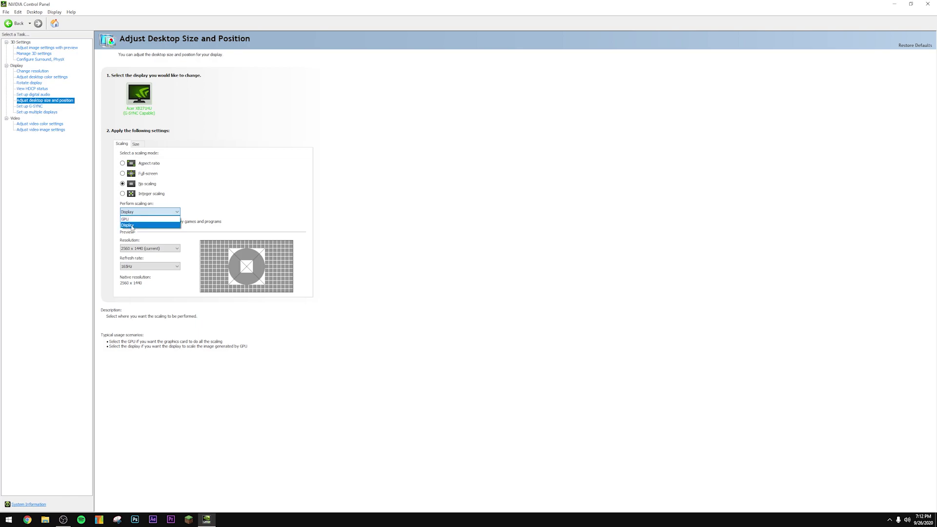
{"action": "left_click", "coordinate": [132, 226]}
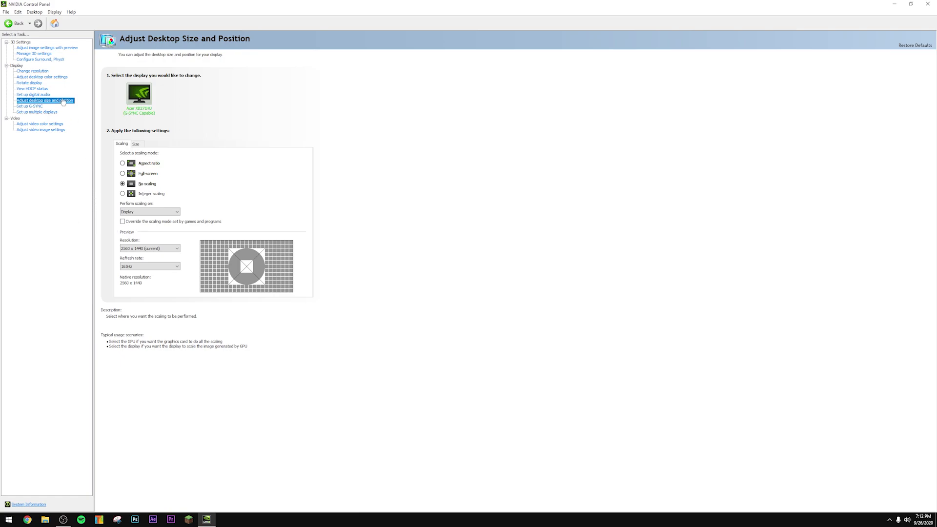
{"action": "left_click", "coordinate": [45, 95]}
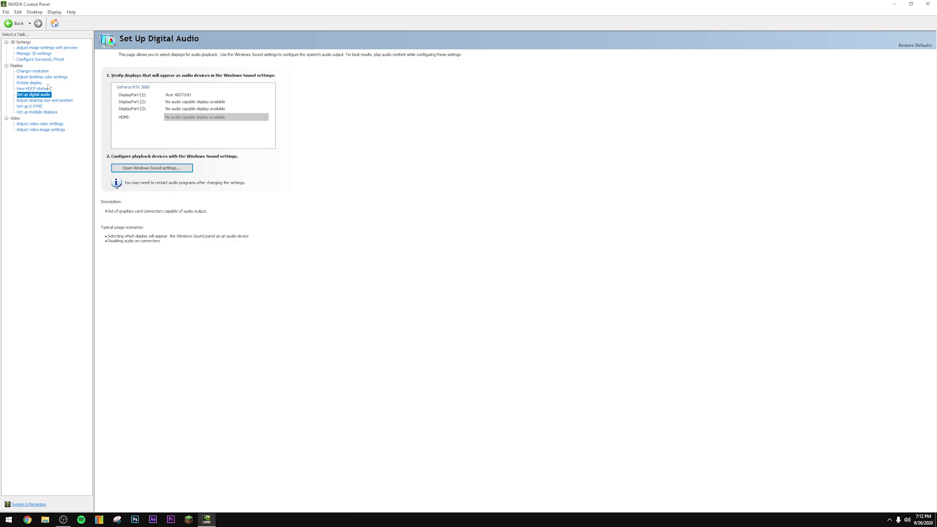
Step: Switch desktop colour to NVIDIA settings, raise digital vibrance to 65%, apply and keep the change
{"action": "left_click", "coordinate": [38, 90]}
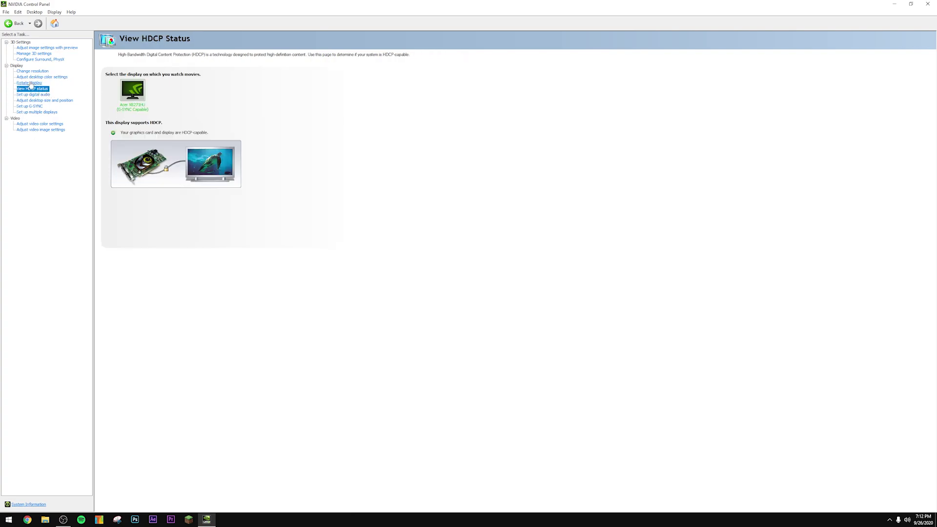
{"action": "left_click", "coordinate": [30, 83]}
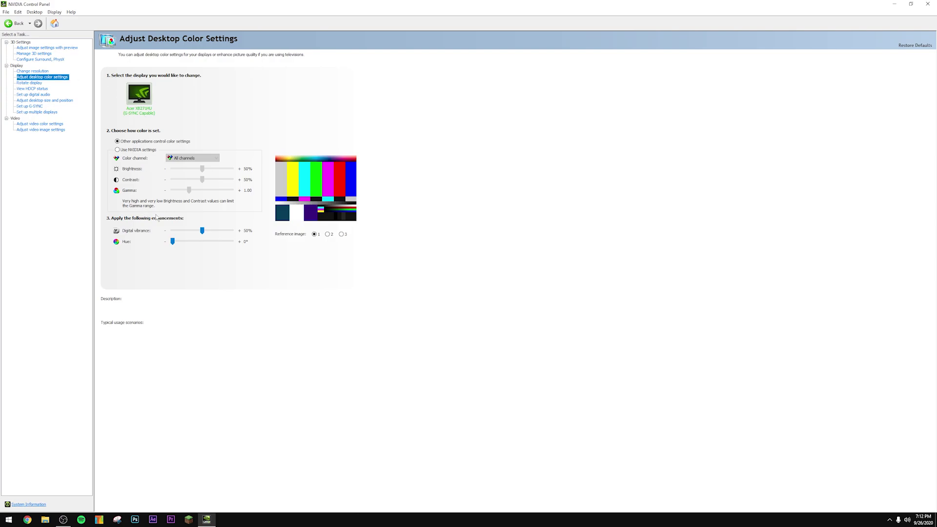
{"action": "left_click", "coordinate": [142, 160]}
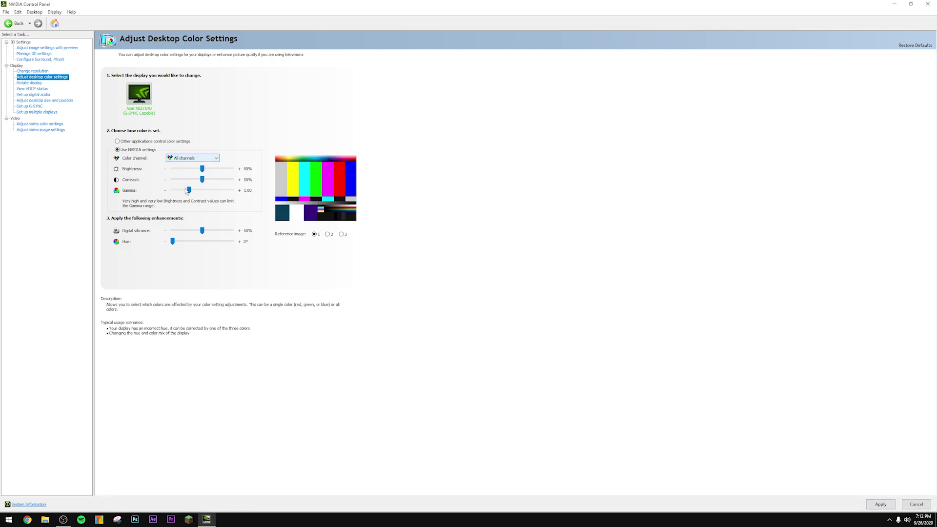
{"action": "mouse_move", "coordinate": [202, 231]}
{"action": "left_mouse_down"}
{"action": "mouse_move", "coordinate": [221, 233]}
{"action": "mouse_move", "coordinate": [206, 232]}
{"action": "left_mouse_up"}
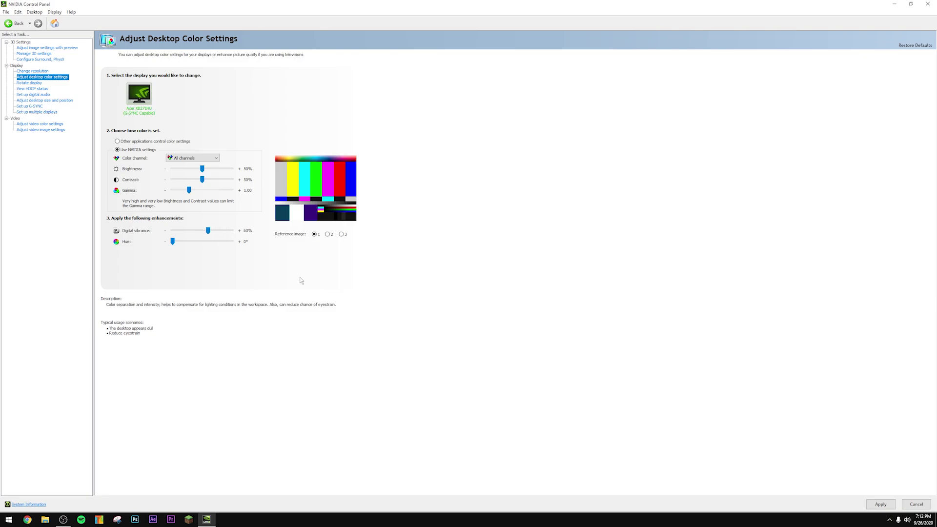
{"action": "left_click", "coordinate": [874, 503]}
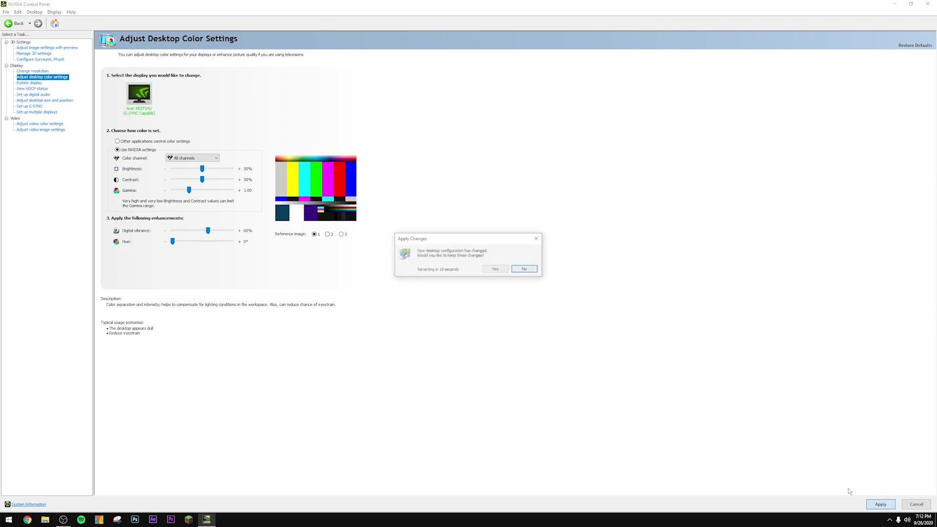
{"action": "left_click", "coordinate": [495, 269]}
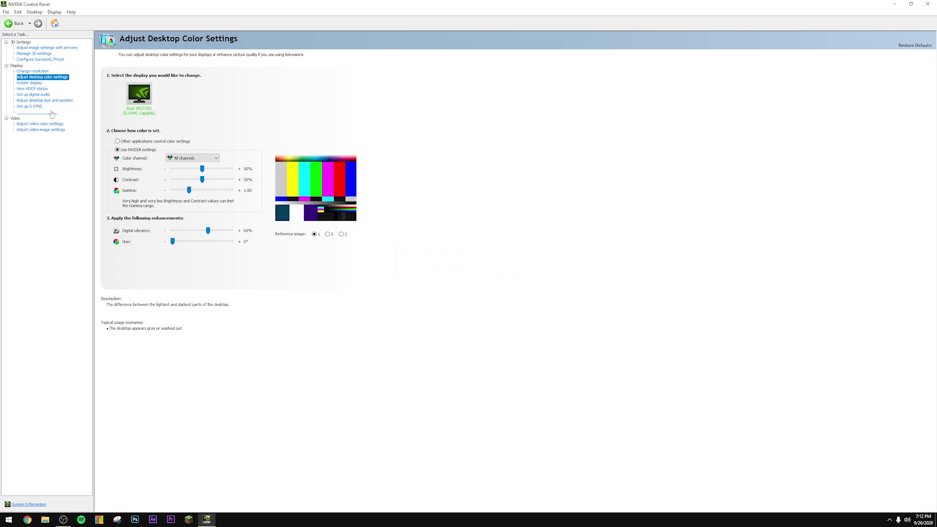
{"action": "left_click", "coordinate": [44, 71]}
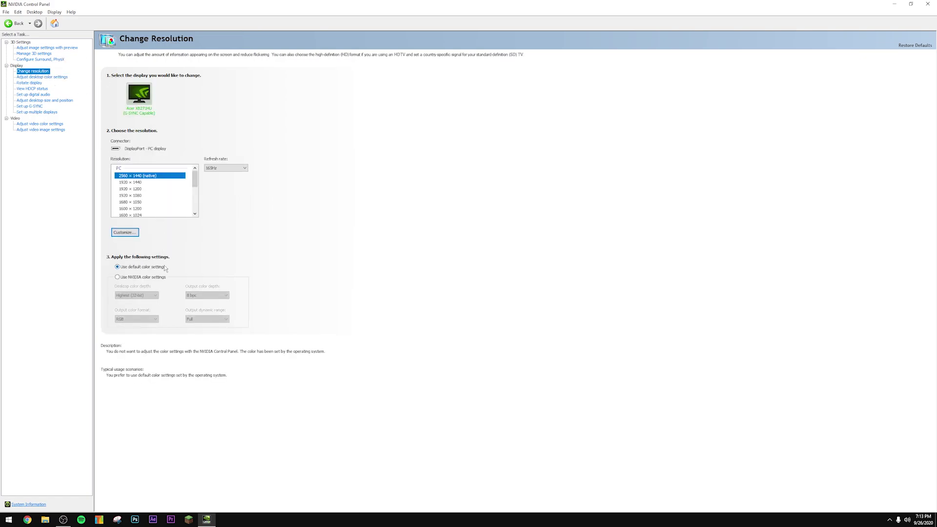
Step: Enable NVIDIA colour settings for the output and leave the refresh rate at 165Hz
{"action": "left_click", "coordinate": [143, 277]}
{"action": "left_click", "coordinate": [206, 318]}
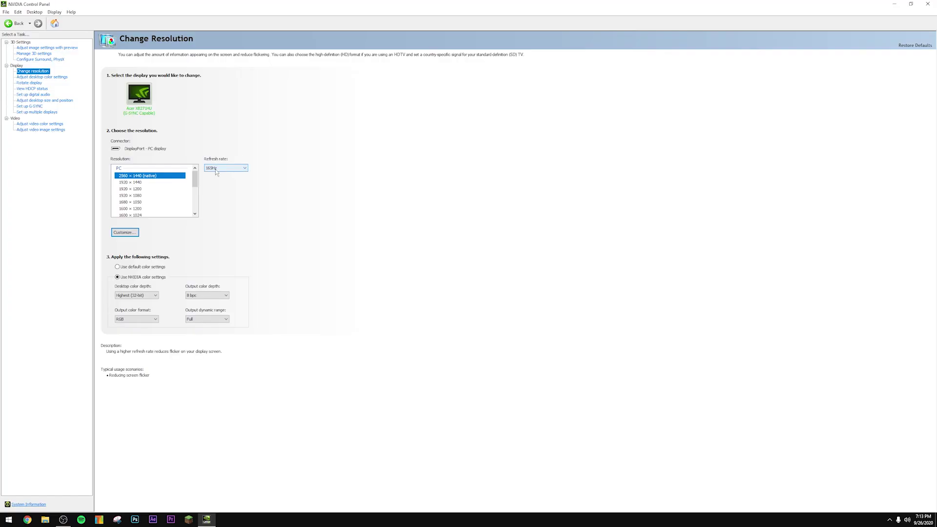
{"action": "left_click", "coordinate": [216, 168]}
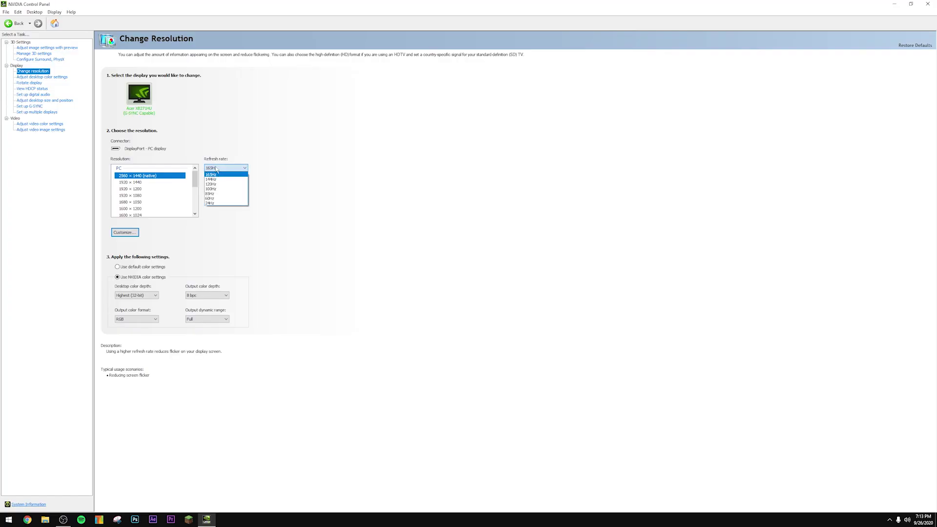
{"action": "left_click", "coordinate": [249, 126]}
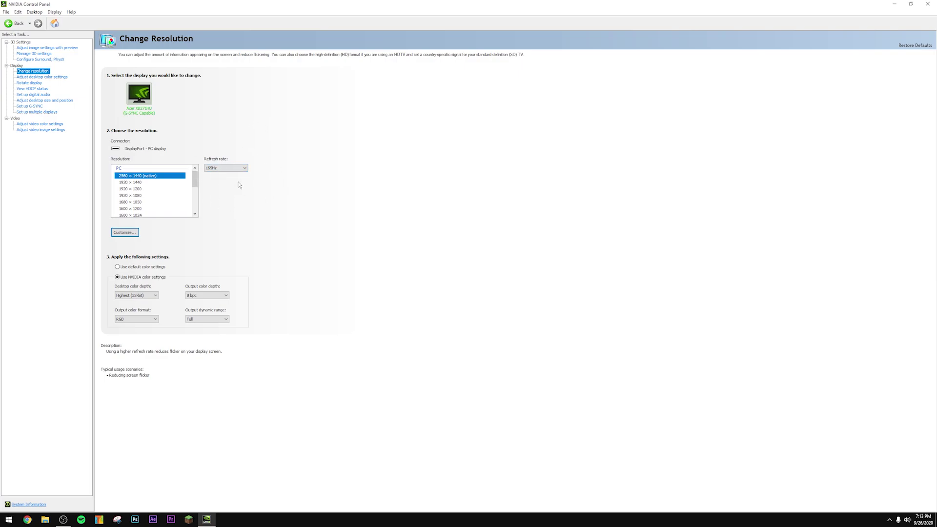
Step: Set the PhysX processor to GeForce RTX 3080 and apply
{"action": "left_click", "coordinate": [45, 60]}
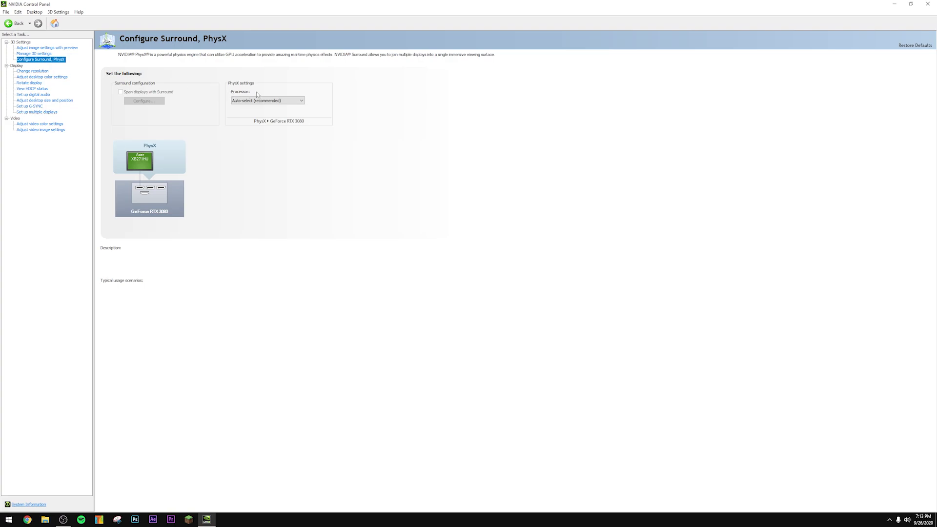
{"action": "left_click", "coordinate": [237, 99]}
{"action": "left_click", "coordinate": [255, 115]}
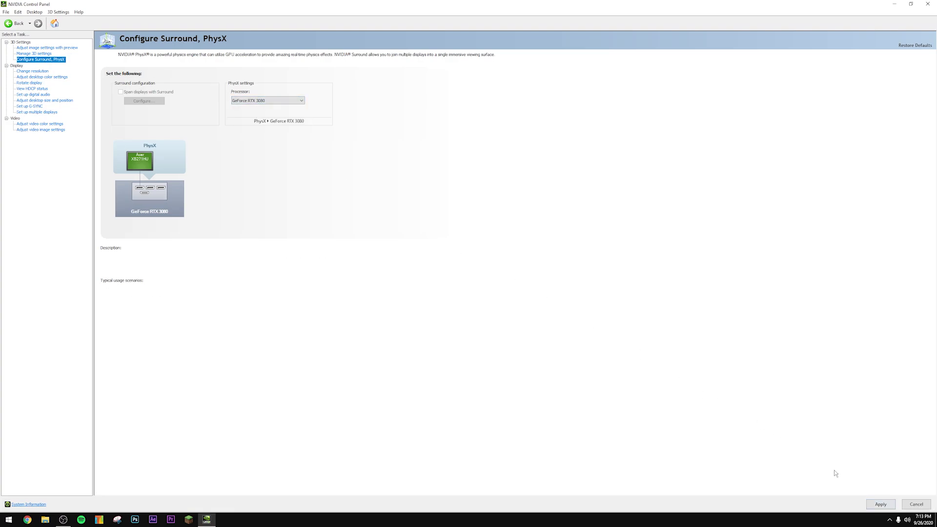
{"action": "left_click", "coordinate": [874, 504]}
{"action": "left_click", "coordinate": [27, 54]}
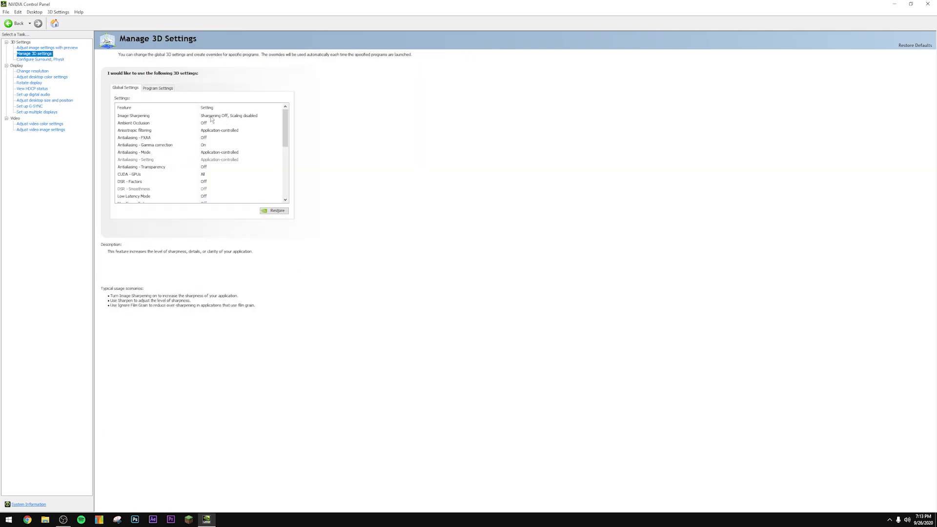
Step: Turn Anisotropic filtering and Antialiasing - Mode off in Global Settings
{"action": "scroll", "coordinate": [221, 141], "scroll_direction": "down", "scroll_amount": 1}
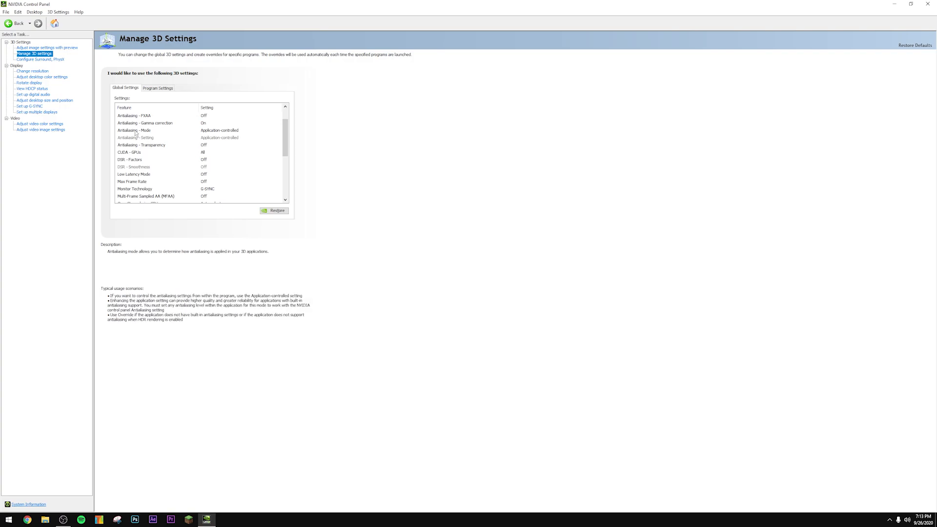
{"action": "scroll", "coordinate": [285, 140], "scroll_direction": "up", "scroll_amount": 1}
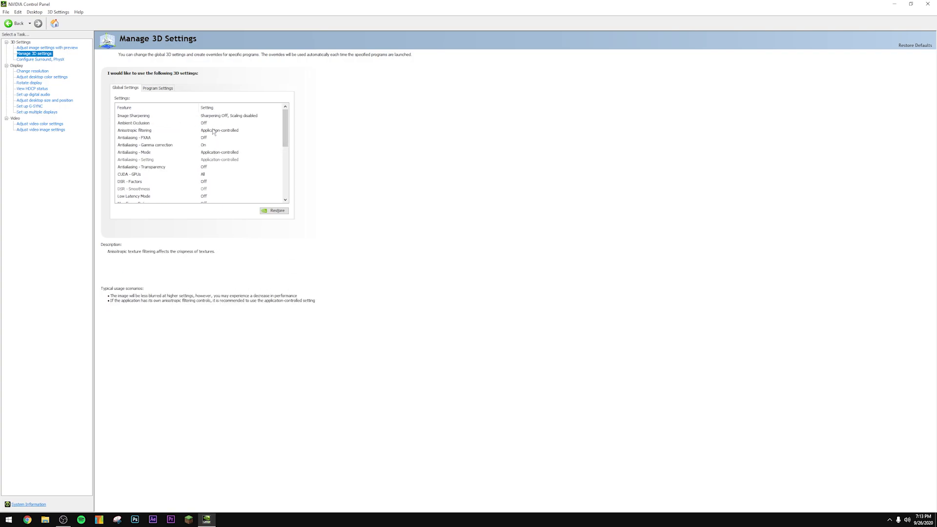
{"action": "left_click", "coordinate": [213, 132]}
{"action": "left_click", "coordinate": [209, 143]}
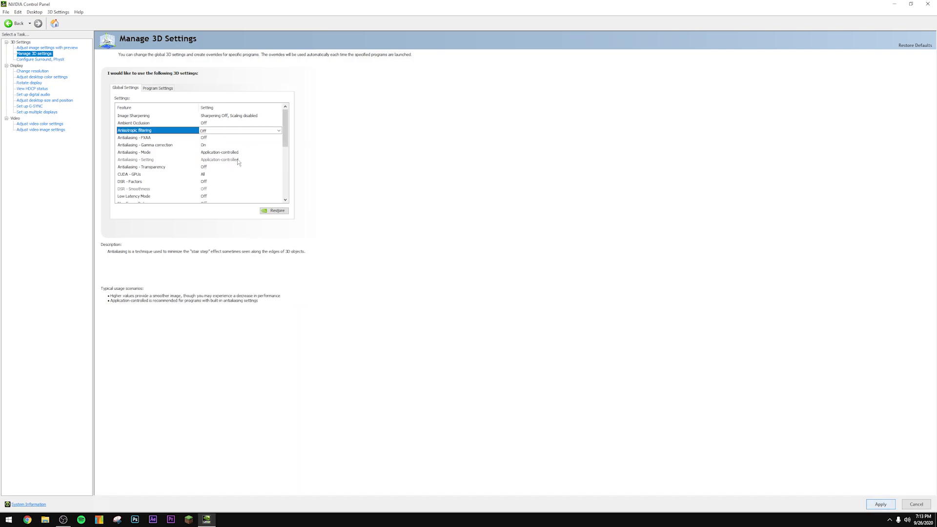
{"action": "left_click", "coordinate": [225, 152]}
{"action": "left_click", "coordinate": [208, 165]}
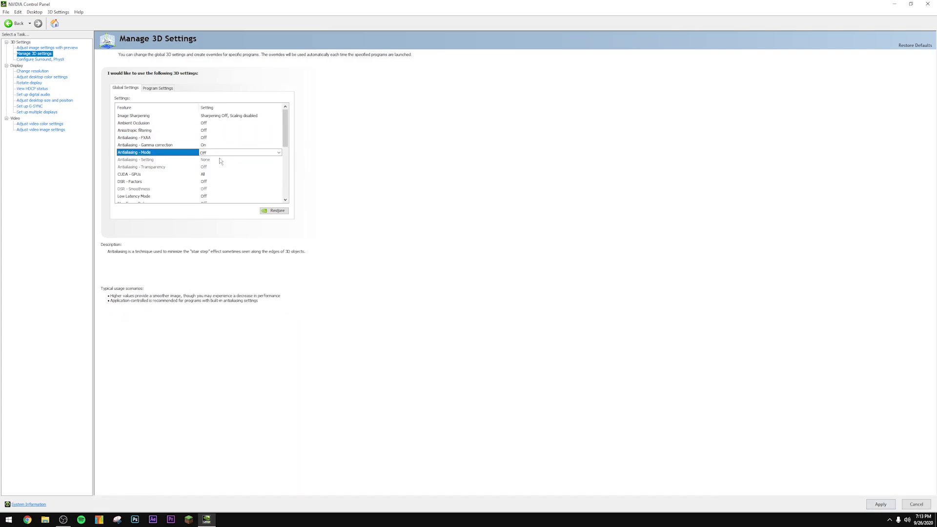
Step: Confirm the GeForce RTX 3080 is enabled under CUDA - GPUs
{"action": "scroll", "coordinate": [287, 128], "scroll_direction": "down", "scroll_amount": 1}
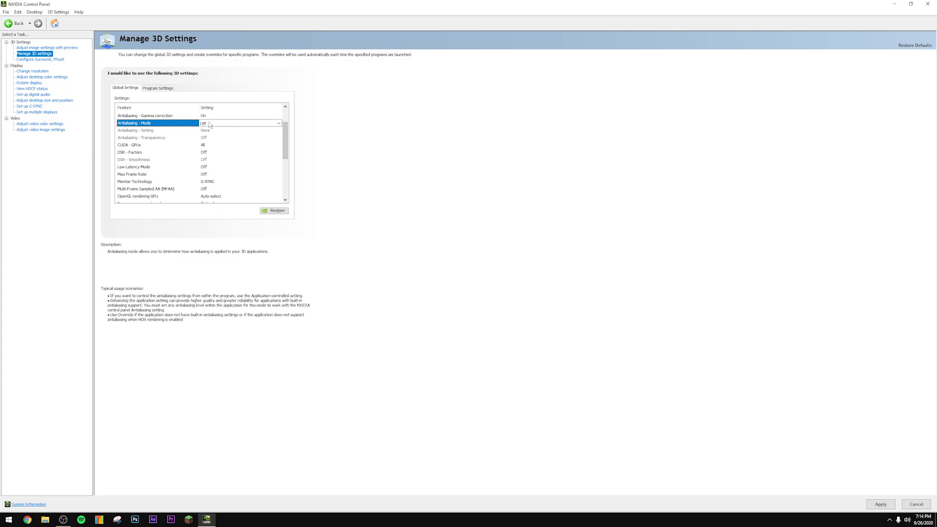
{"action": "scroll", "coordinate": [288, 142], "scroll_direction": "down", "scroll_amount": 1}
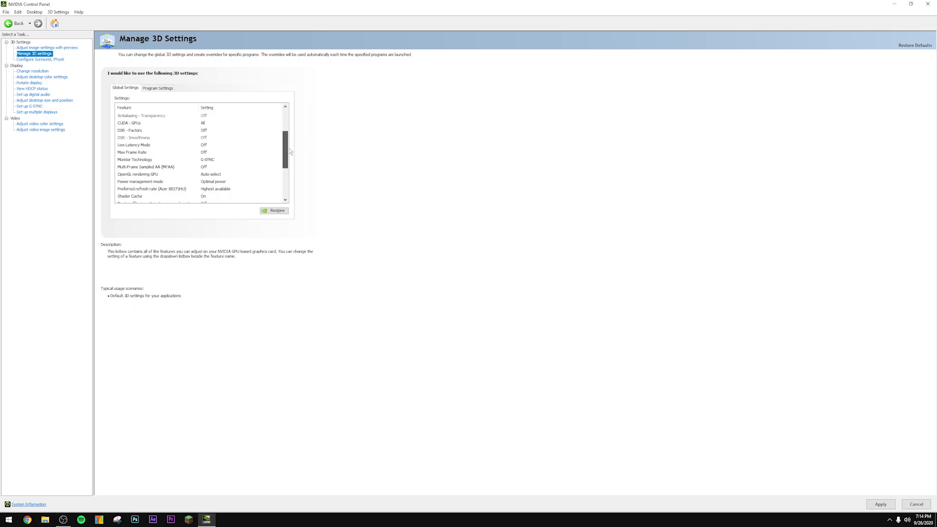
{"action": "left_click", "coordinate": [210, 123]}
{"action": "left_click", "coordinate": [234, 123]}
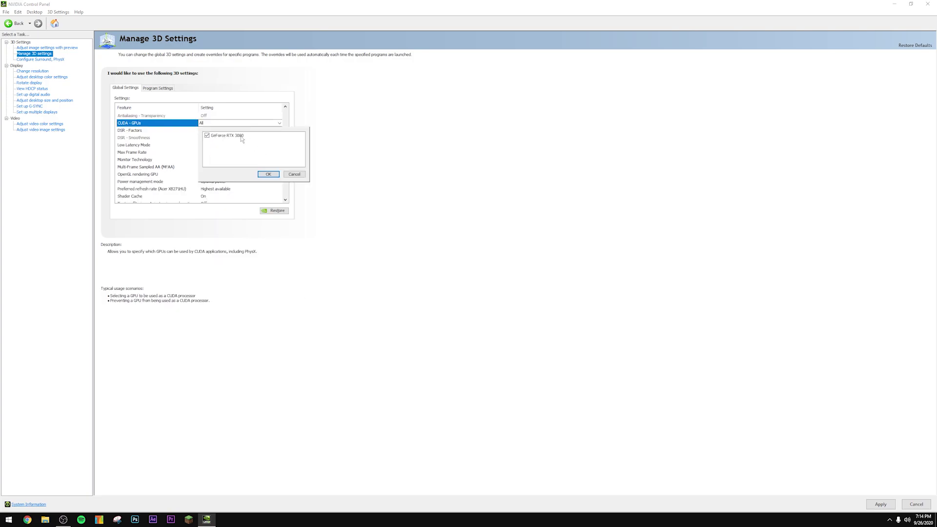
{"action": "left_click", "coordinate": [268, 175]}
Step: Set Low Latency Mode to Ultra
{"action": "scroll", "coordinate": [288, 161], "scroll_direction": "down", "scroll_amount": 1}
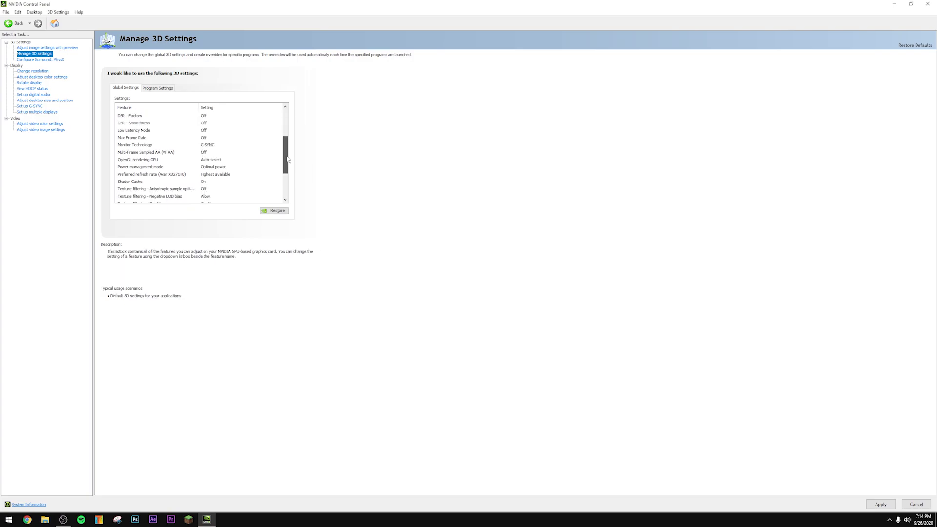
{"action": "mouse_move", "coordinate": [202, 120]}
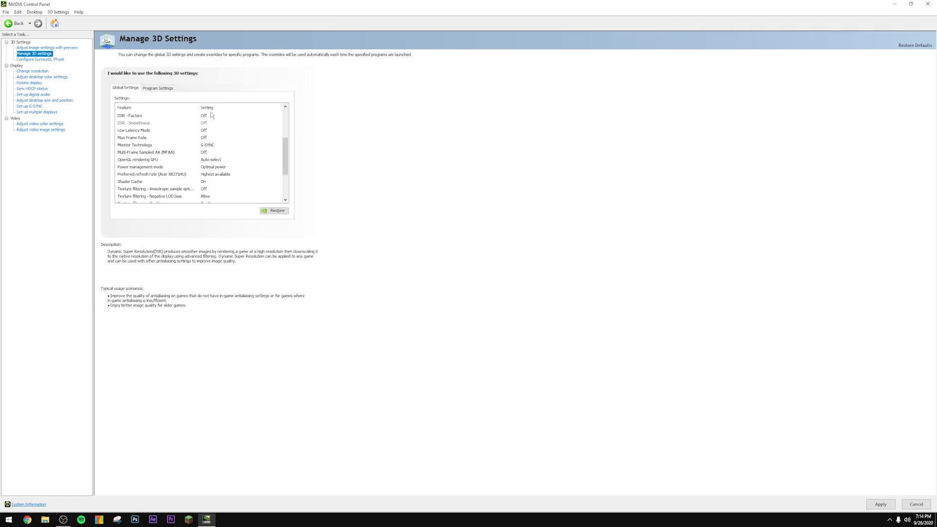
{"action": "mouse_move", "coordinate": [139, 133]}
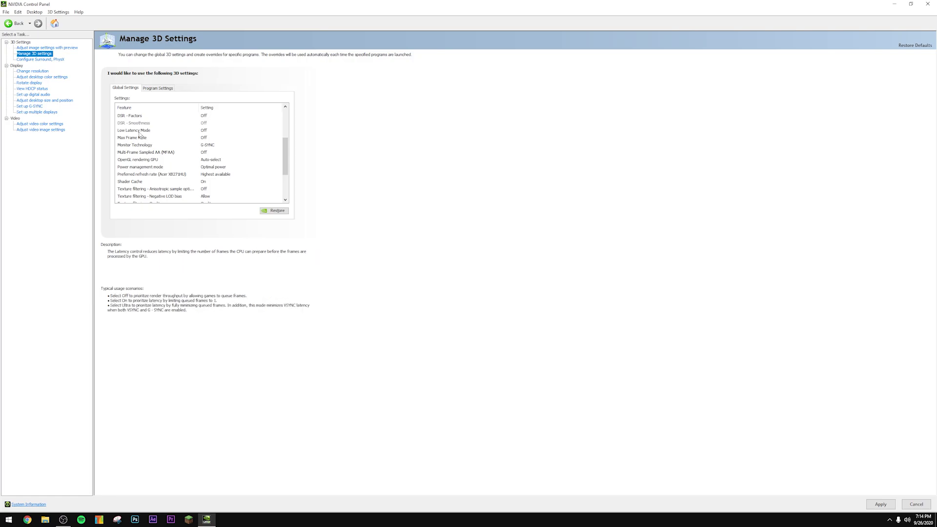
{"action": "left_click", "coordinate": [209, 131]}
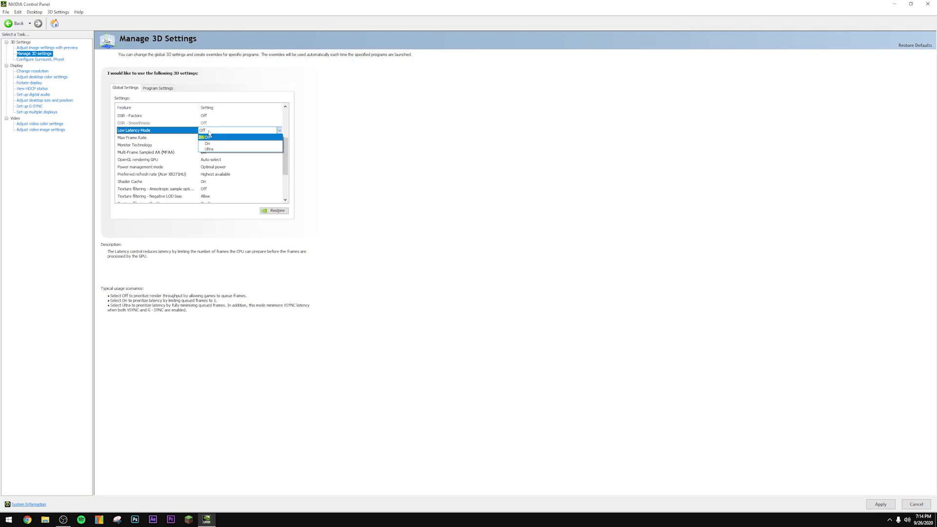
{"action": "left_click", "coordinate": [209, 137]}
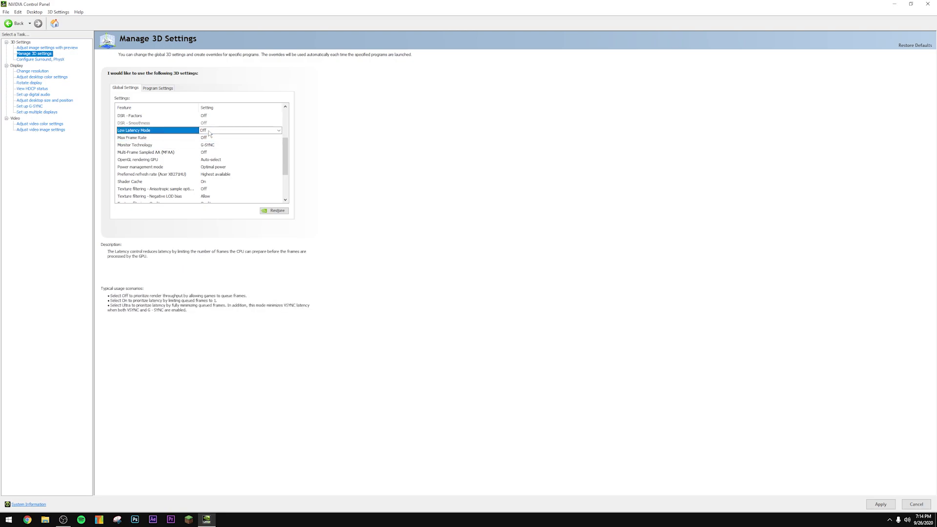
{"action": "left_click", "coordinate": [209, 131]}
{"action": "left_click", "coordinate": [219, 148]}
{"action": "scroll", "coordinate": [219, 148], "scroll_direction": "up", "scroll_amount": 3}
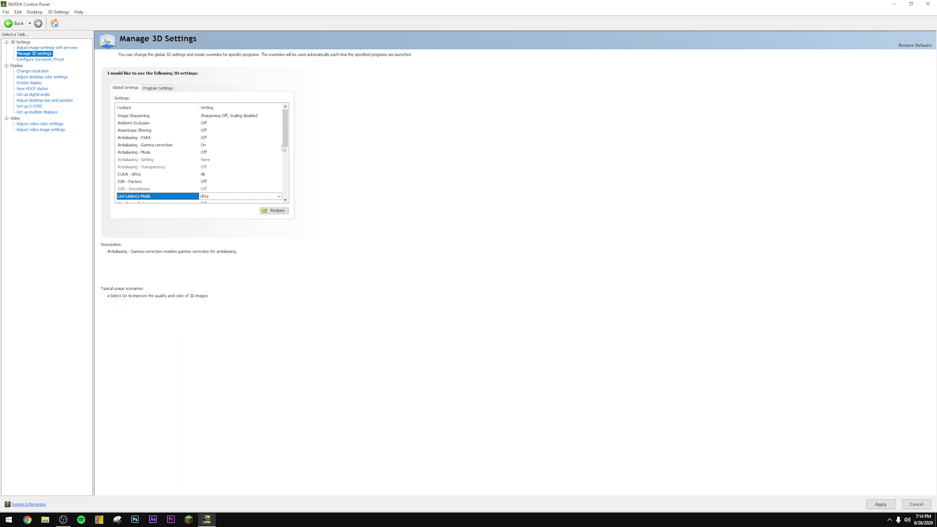
{"action": "left_click_drag", "start_coordinate": [283, 148], "coordinate": [282, 160]}
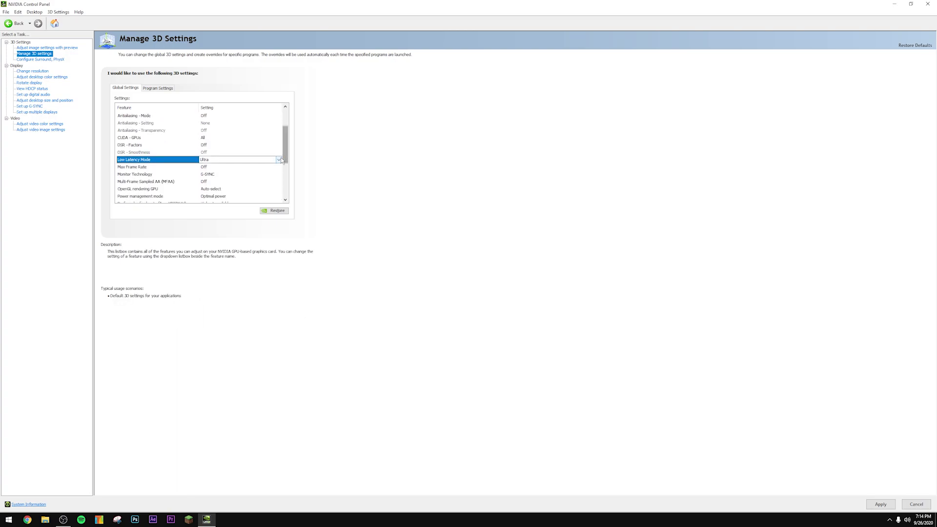
{"action": "left_click", "coordinate": [253, 160]}
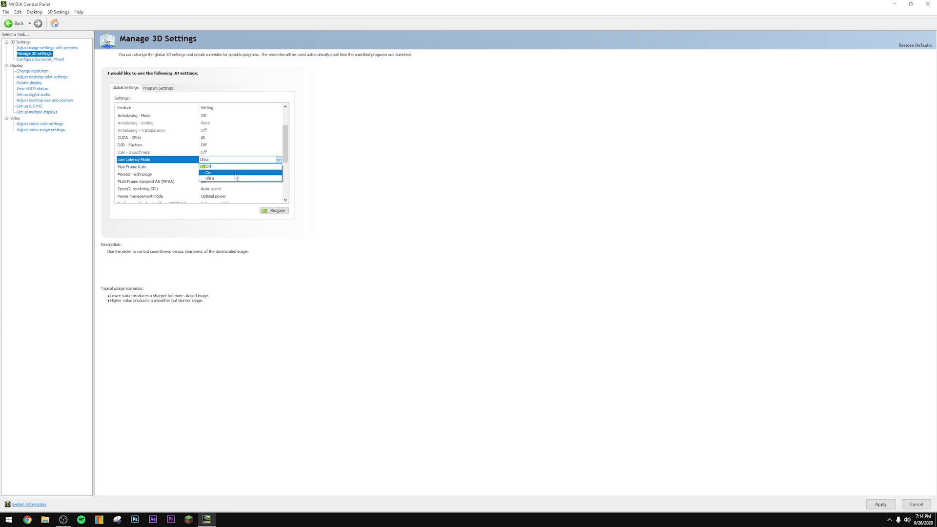
{"action": "left_click", "coordinate": [211, 178]}
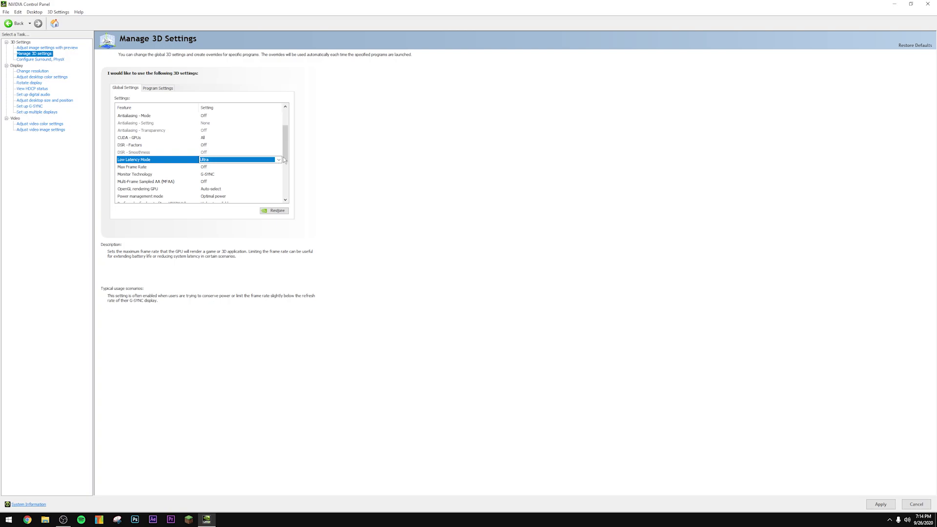
{"action": "left_click_drag", "start_coordinate": [283, 152], "coordinate": [283, 159]}
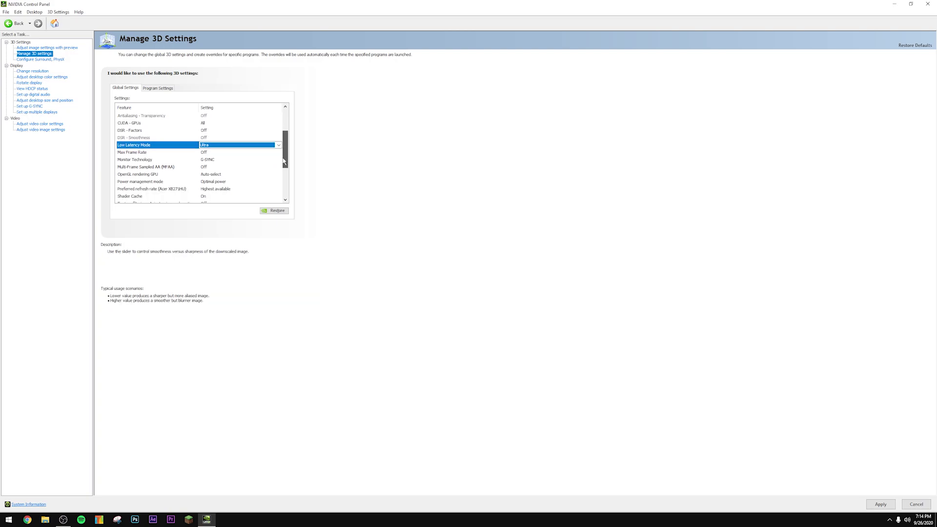
Step: Try a 152 FPS Max Frame Rate cap, then cancel it, keeping Max Frame Rate off
{"action": "left_click", "coordinate": [218, 153]}
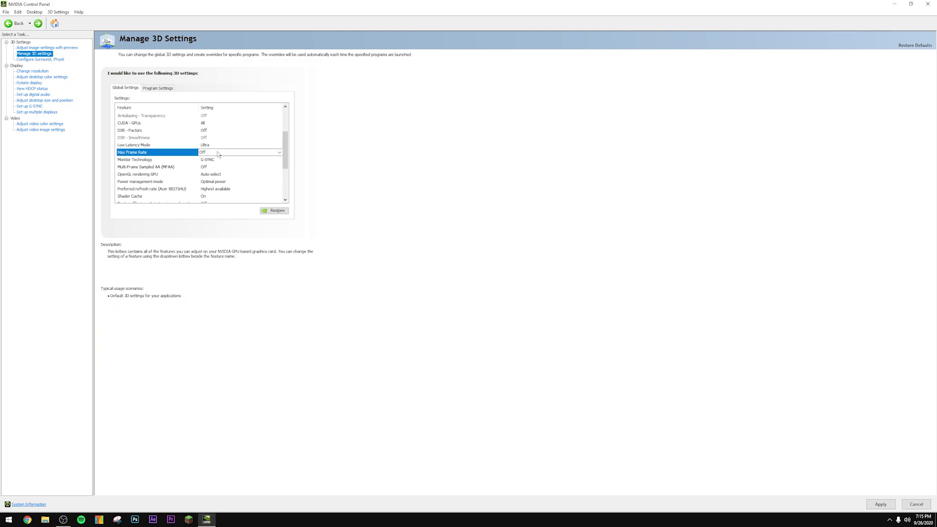
{"action": "left_click", "coordinate": [218, 153]}
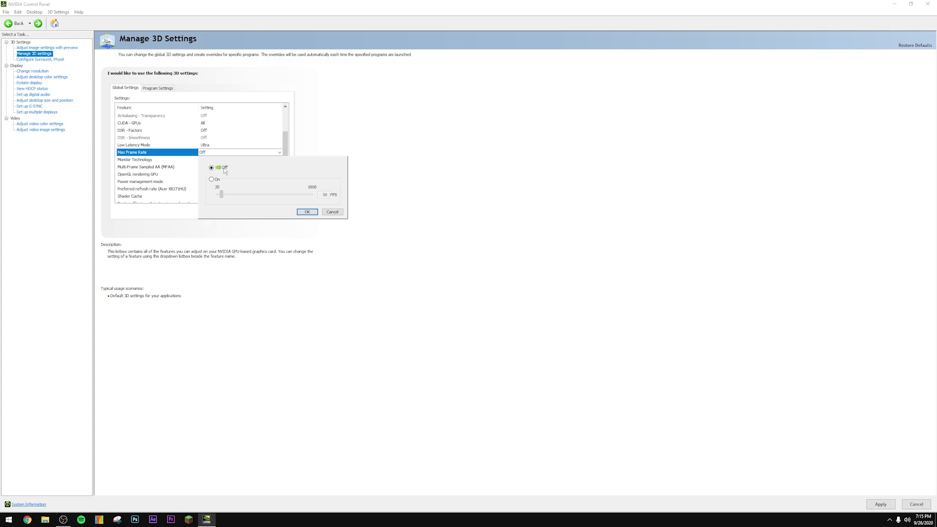
{"action": "left_click", "coordinate": [214, 179]}
{"action": "left_click_drag", "start_coordinate": [322, 196], "coordinate": [331, 196]}
{"action": "type", "text": "152"}
{"action": "left_click", "coordinate": [326, 214]}
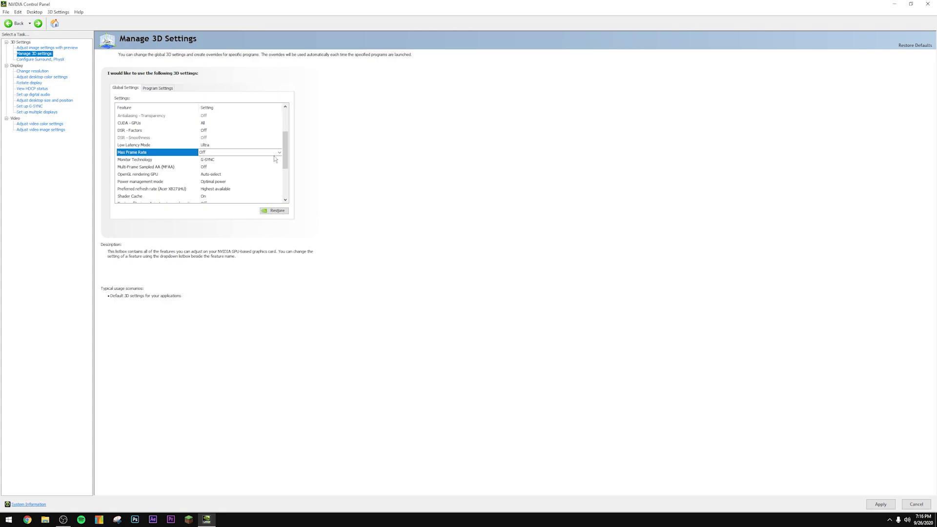
Step: Keep Monitor Technology at G-SYNC and set OpenGL rendering GPU to GeForce RTX 3080
{"action": "scroll", "coordinate": [201, 149], "scroll_direction": "down", "scroll_amount": 2}
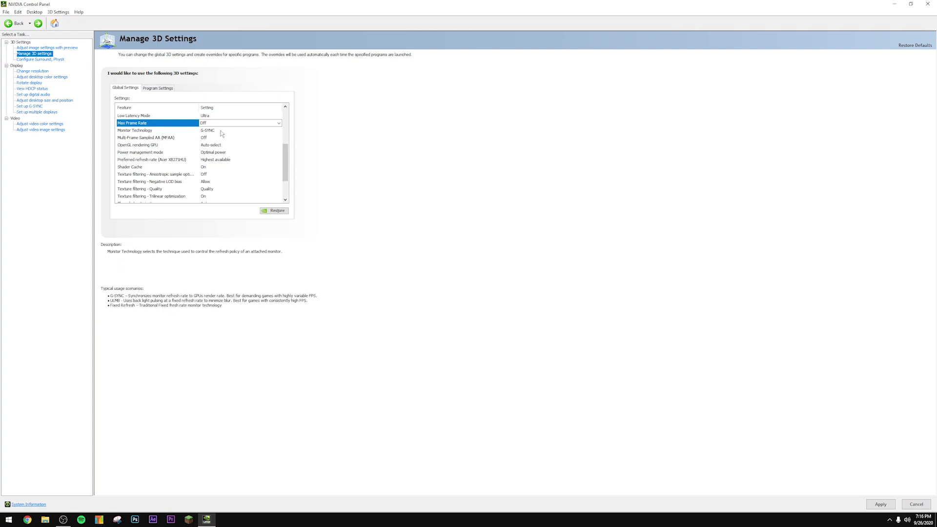
{"action": "left_click", "coordinate": [220, 130]}
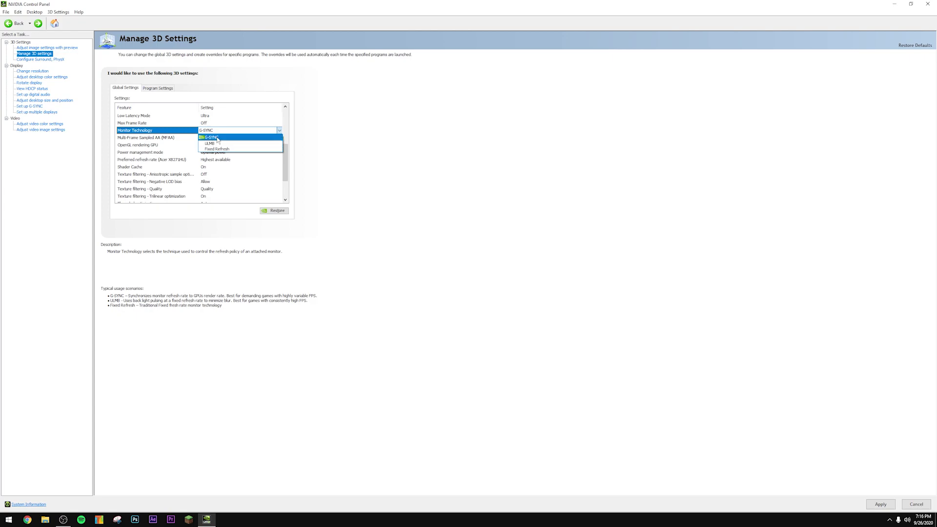
{"action": "left_click", "coordinate": [216, 138]}
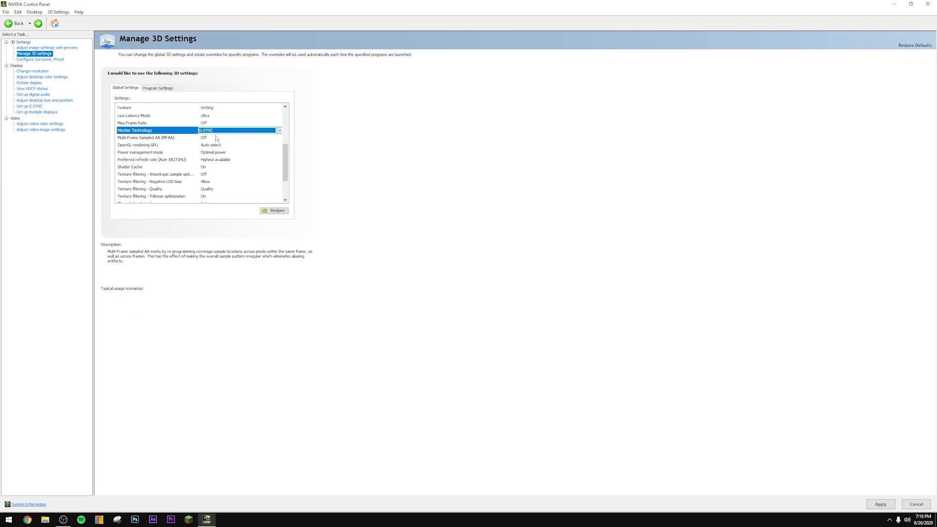
{"action": "scroll", "coordinate": [209, 140], "scroll_direction": "down", "scroll_amount": 1}
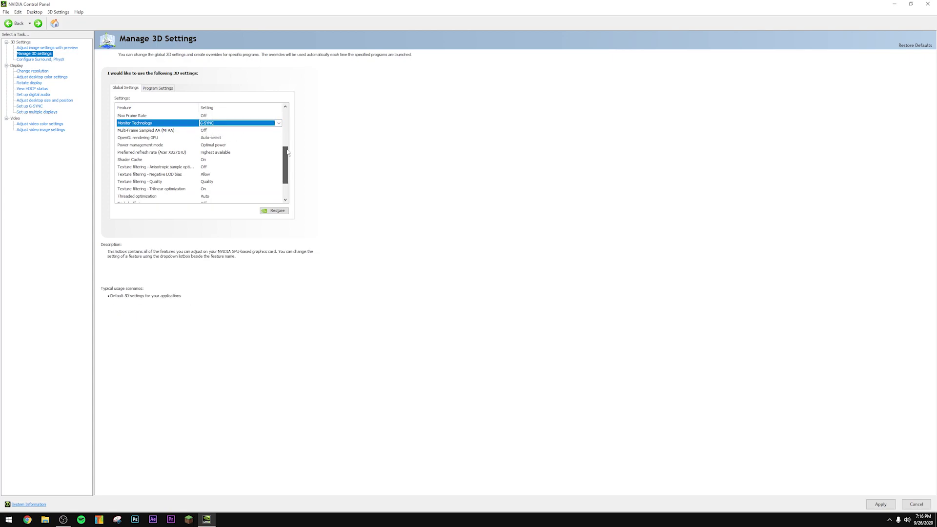
{"action": "left_click", "coordinate": [210, 139]}
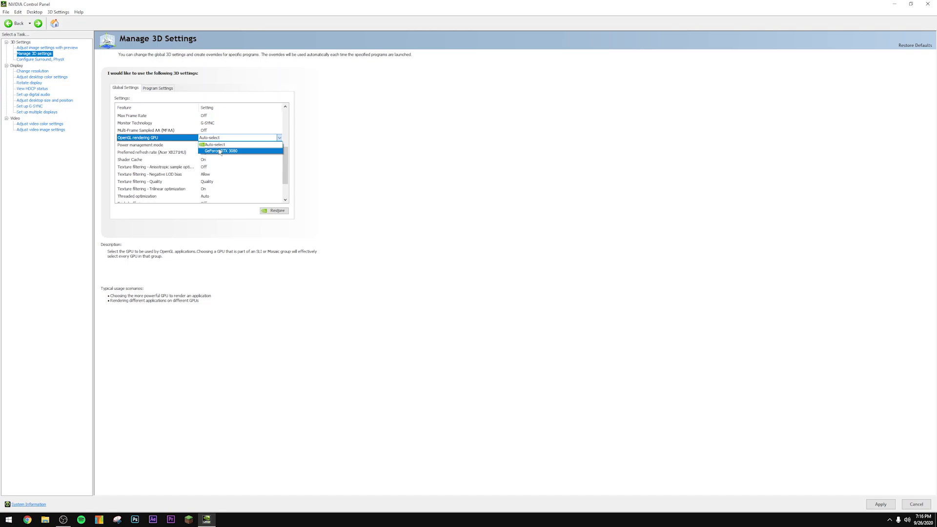
{"action": "left_click", "coordinate": [244, 152]}
{"action": "scroll", "coordinate": [260, 144], "scroll_direction": "up", "scroll_amount": 3}
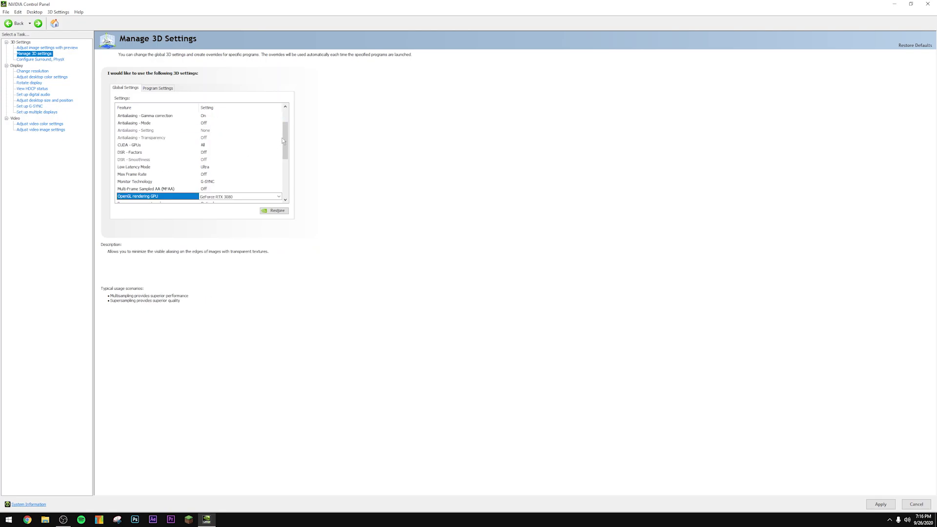
Step: Set Power management mode to Prefer maximum performance
{"action": "scroll", "coordinate": [282, 141], "scroll_direction": "down", "scroll_amount": 3}
{"action": "left_click", "coordinate": [218, 148]}
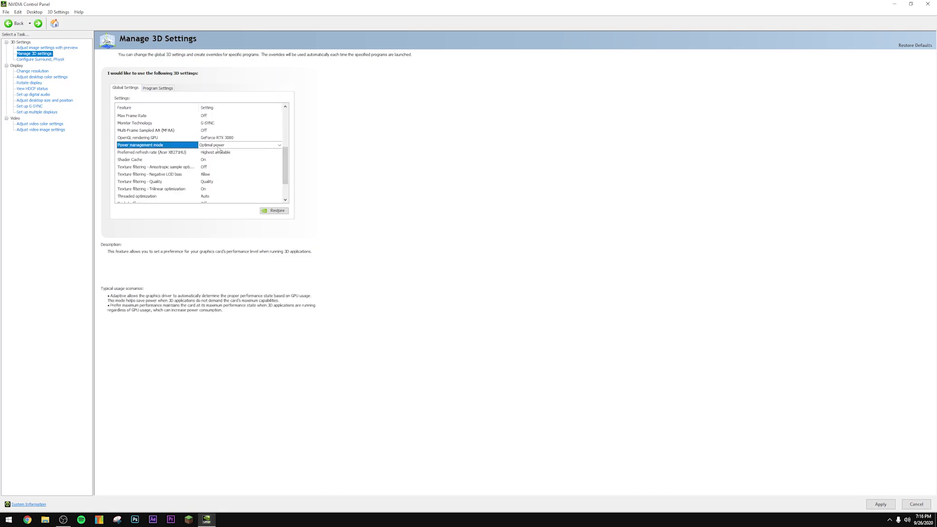
{"action": "left_click", "coordinate": [218, 147]}
{"action": "left_click", "coordinate": [218, 165]}
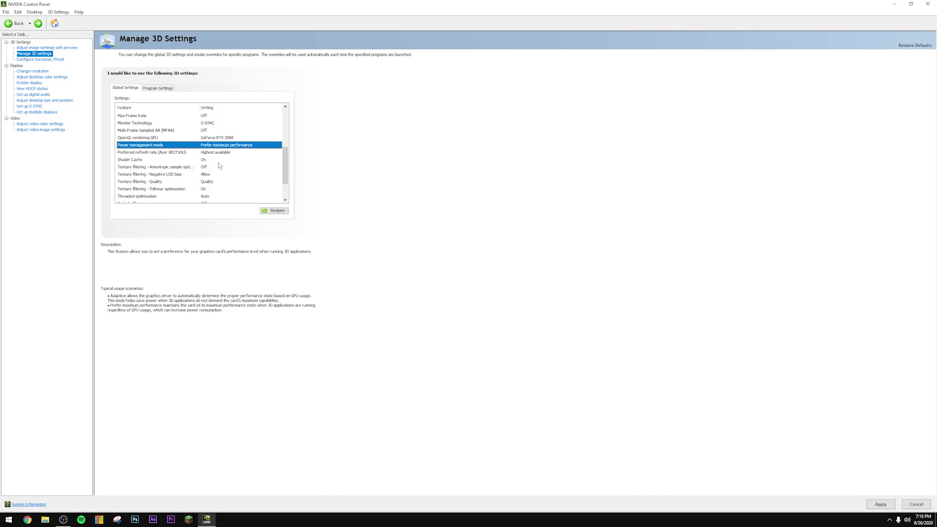
Step: Set Texture filtering - Quality to High performance
{"action": "scroll", "coordinate": [283, 159], "scroll_direction": "up", "scroll_amount": 3}
{"action": "scroll", "coordinate": [281, 178], "scroll_direction": "down", "scroll_amount": 5}
{"action": "mouse_move", "coordinate": [215, 127]}
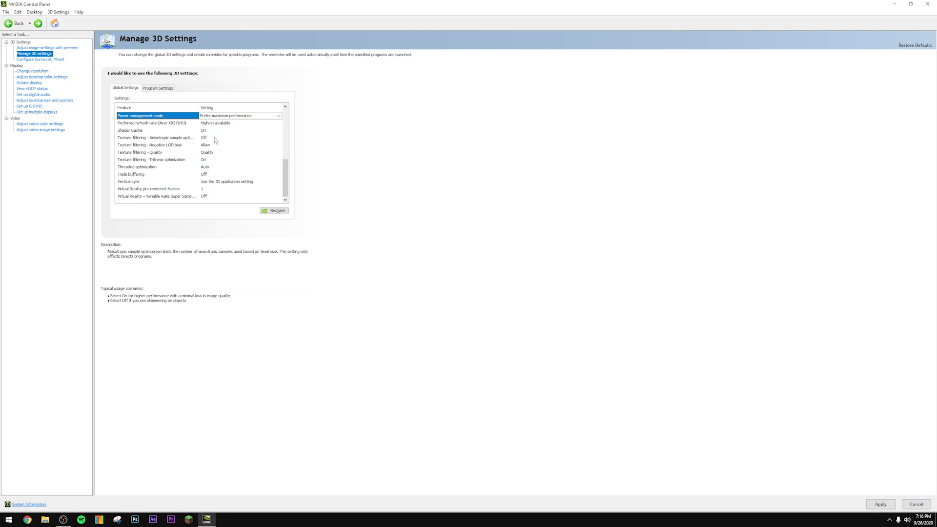
{"action": "left_click", "coordinate": [215, 152]}
{"action": "left_click", "coordinate": [215, 178]}
{"action": "scroll", "coordinate": [215, 161], "scroll_direction": "up", "scroll_amount": 2}
{"action": "scroll", "coordinate": [214, 156], "scroll_direction": "down", "scroll_amount": 2}
{"action": "left_click", "coordinate": [215, 152]}
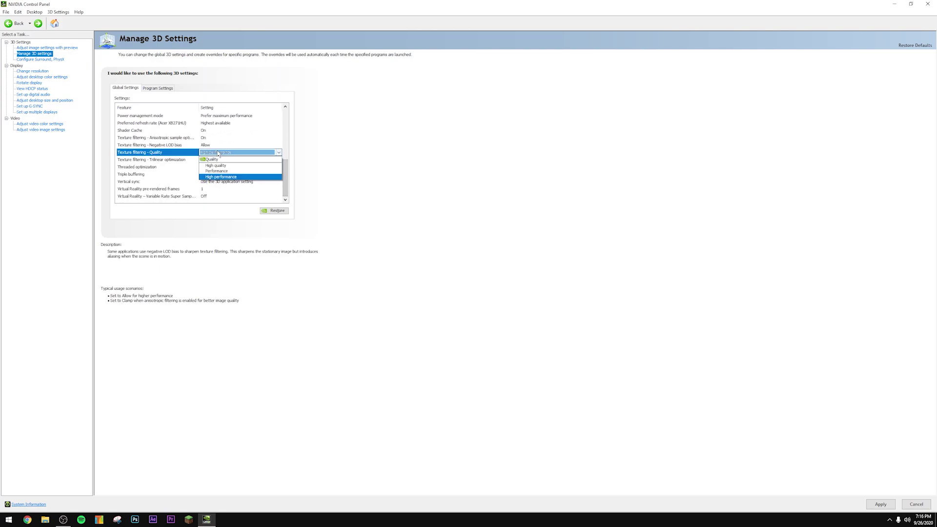
{"action": "left_click", "coordinate": [228, 177]}
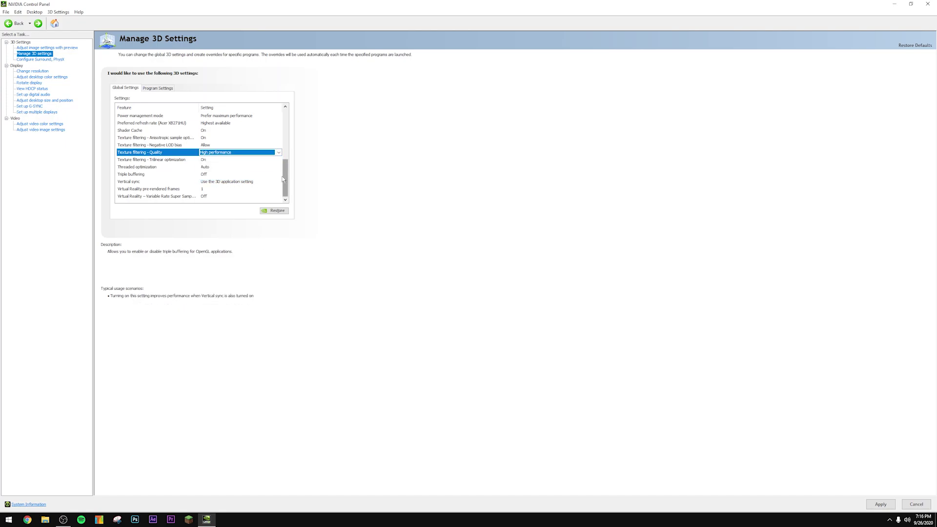
Step: Keep Negative LOD bias at Allow and turn Threaded optimization On
{"action": "left_click", "coordinate": [214, 145]}
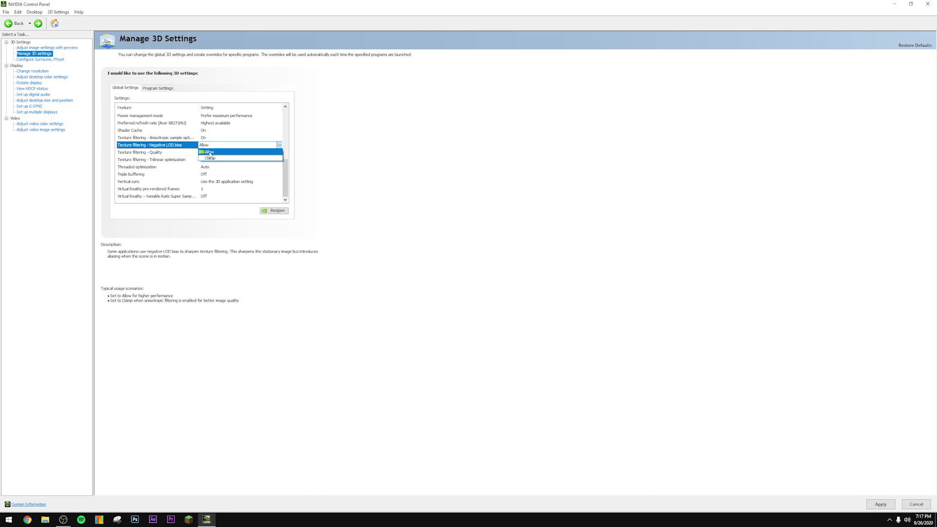
{"action": "left_click", "coordinate": [209, 152]}
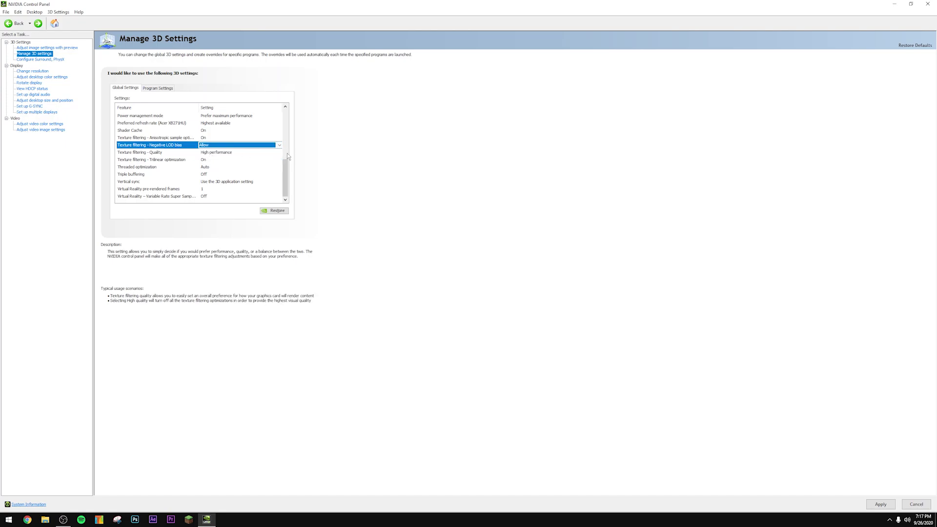
{"action": "left_click", "coordinate": [214, 168]}
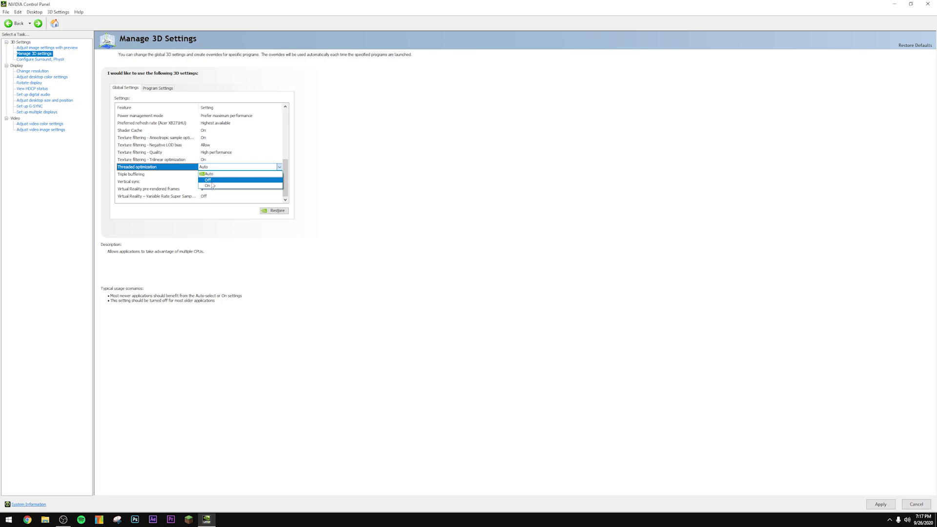
{"action": "key", "text": "Escape"}
{"action": "key", "text": "Down"}
{"action": "key", "text": "Up"}
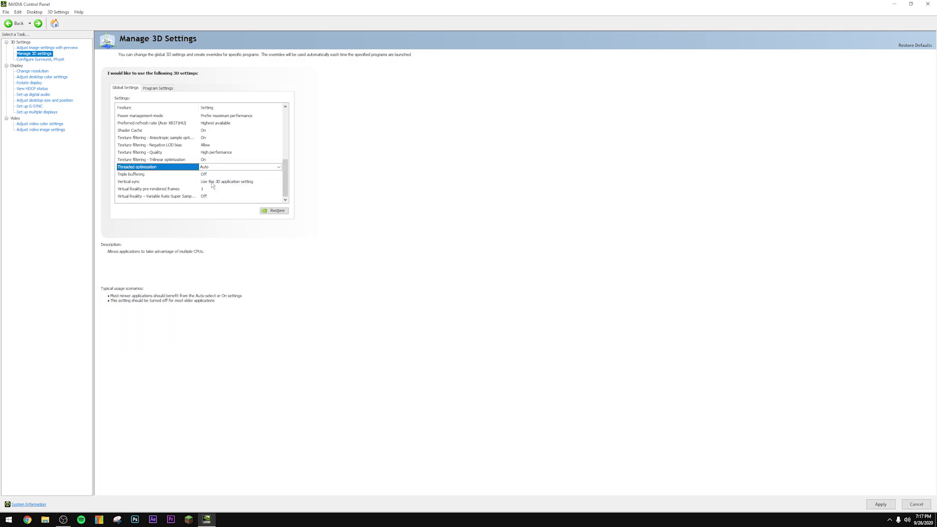
{"action": "left_click", "coordinate": [214, 168]}
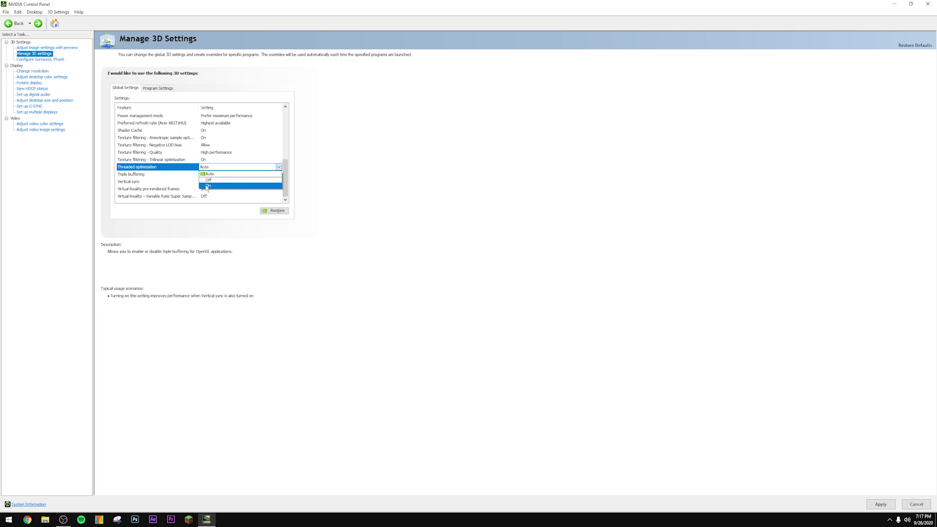
{"action": "left_click", "coordinate": [207, 186]}
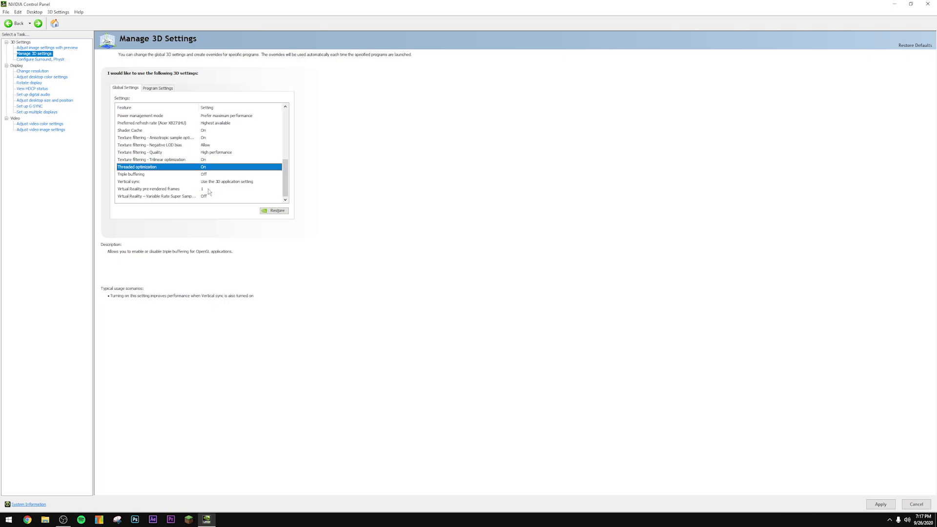
{"action": "scroll", "coordinate": [285, 179], "scroll_direction": "up", "scroll_amount": 2}
{"action": "scroll", "coordinate": [286, 179], "scroll_direction": "down", "scroll_amount": 2}
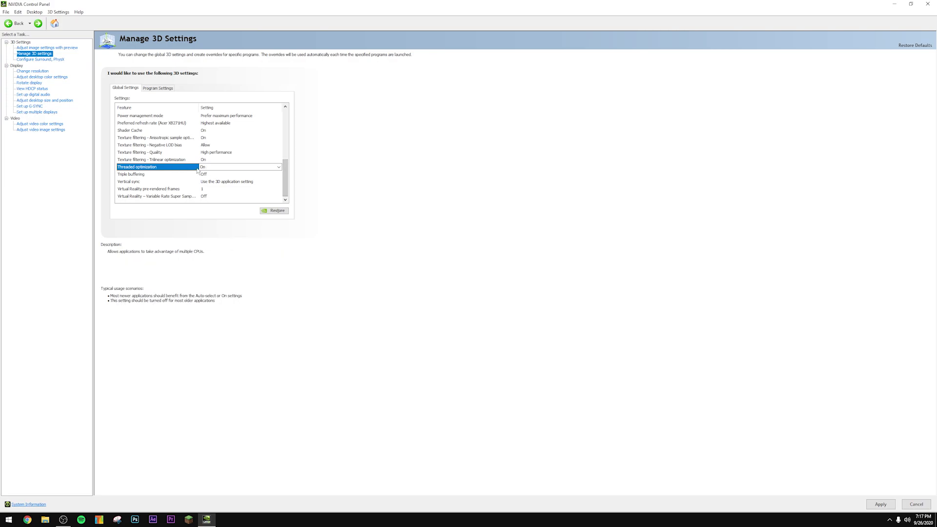
{"action": "left_click", "coordinate": [216, 183]}
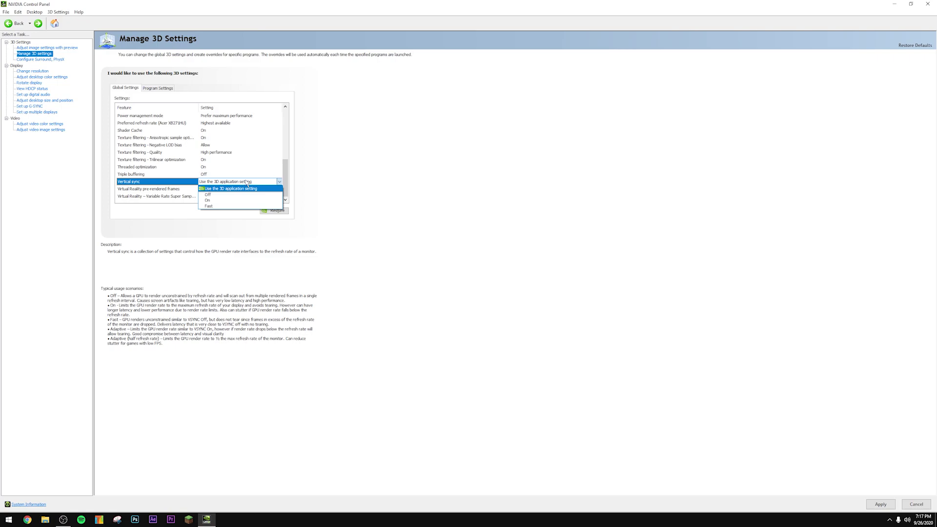
Step: Choose On for Vertical sync, then apply every changed global 3D setting
{"action": "key", "text": "Down"}
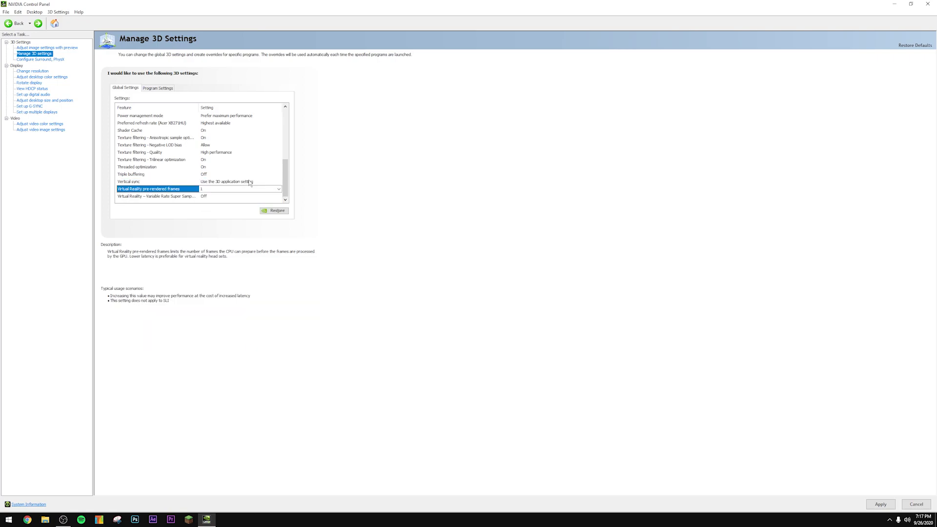
{"action": "left_click", "coordinate": [246, 183]}
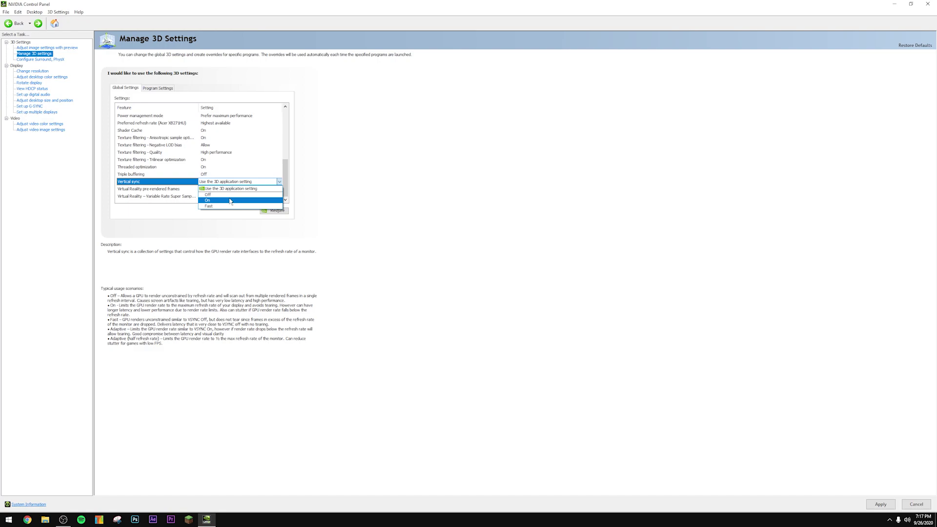
{"action": "left_click", "coordinate": [230, 200]}
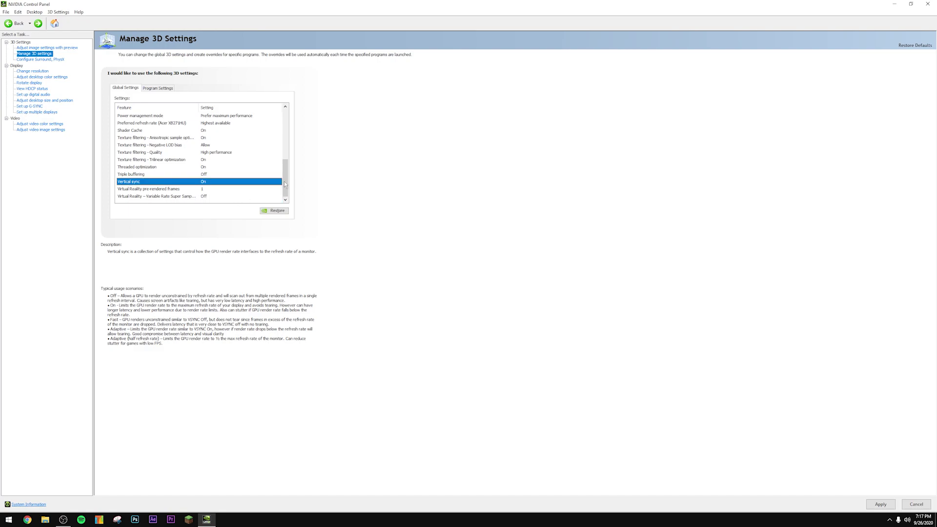
{"action": "left_click_drag", "start_coordinate": [288, 180], "coordinate": [289, 131]}
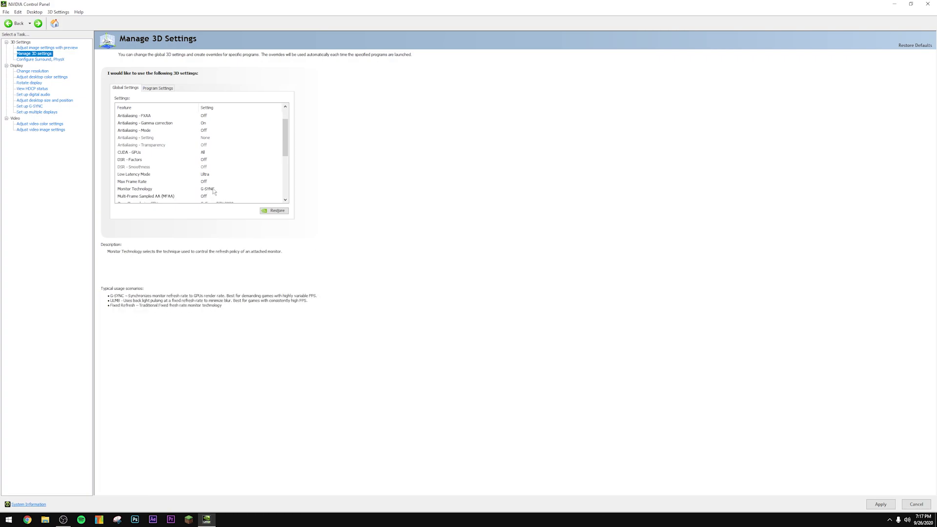
{"action": "mouse_move", "coordinate": [285, 141]}
{"action": "left_mouse_down"}
{"action": "mouse_move", "coordinate": [286, 172]}
{"action": "mouse_move", "coordinate": [292, 128]}
{"action": "left_mouse_up"}
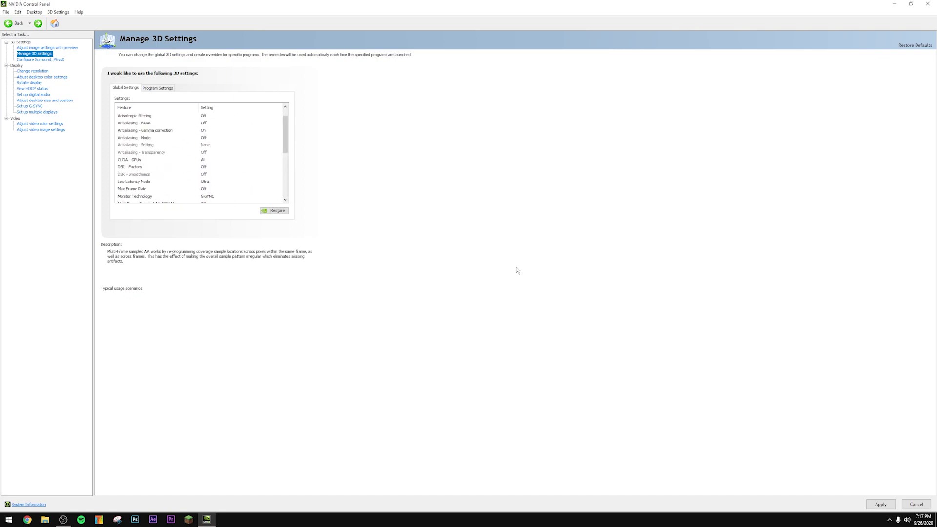
{"action": "left_click", "coordinate": [880, 504]}
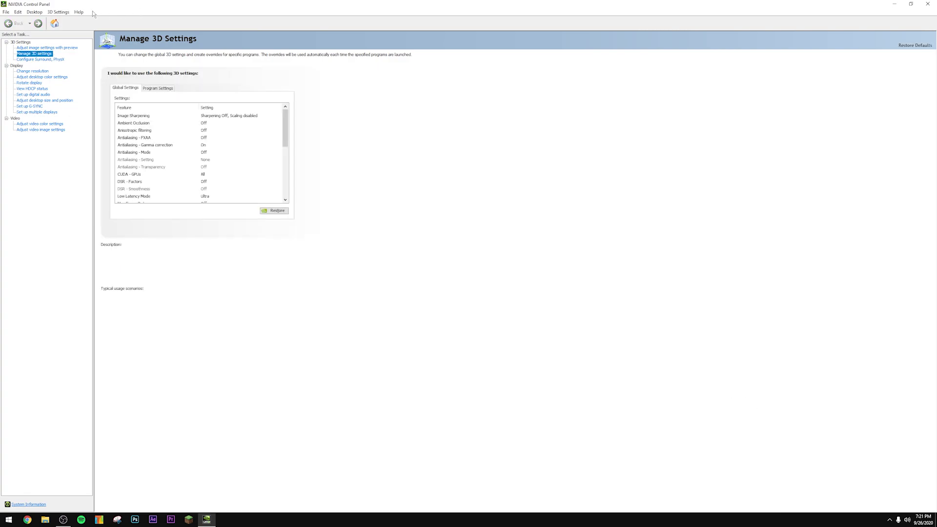
Step: Enable Developer Settings and select all-user access on Manage GPU Performance Counters
{"action": "left_click", "coordinate": [34, 12]}
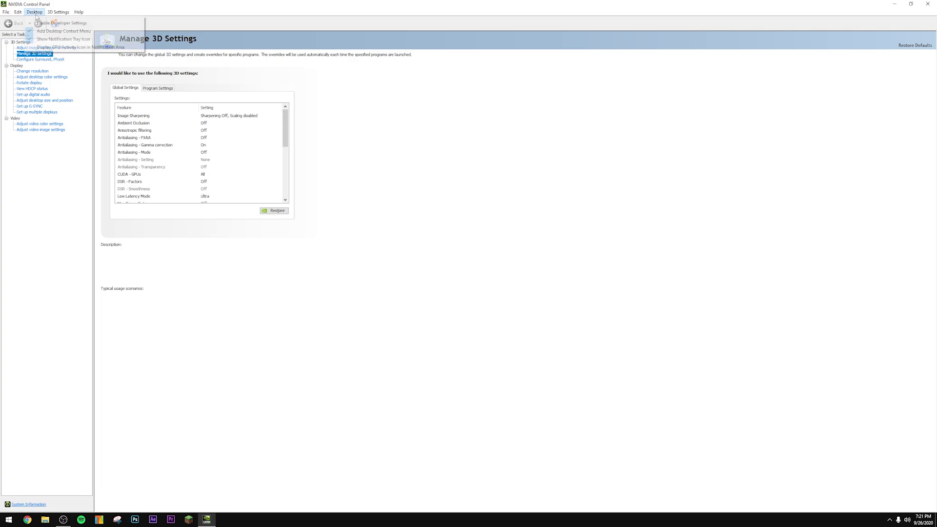
{"action": "left_click", "coordinate": [60, 23]}
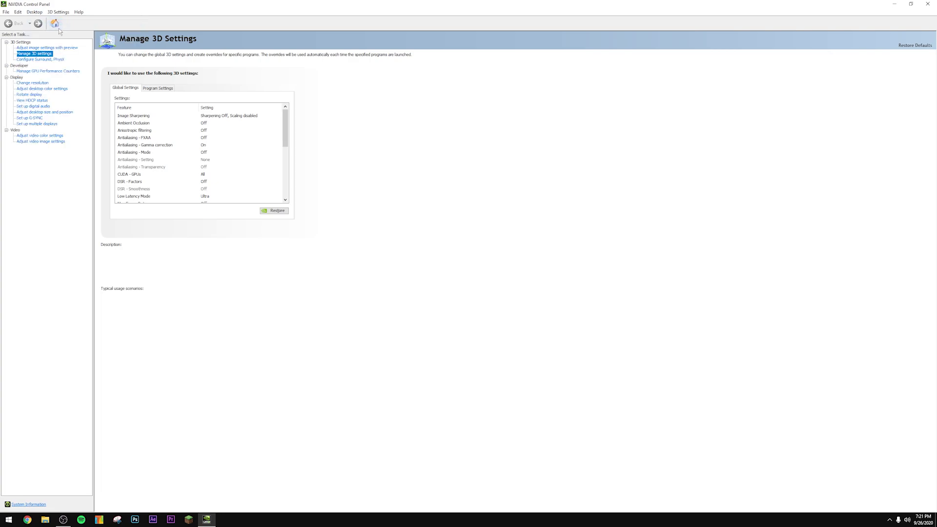
{"action": "left_click", "coordinate": [63, 71]}
{"action": "left_click", "coordinate": [117, 102]}
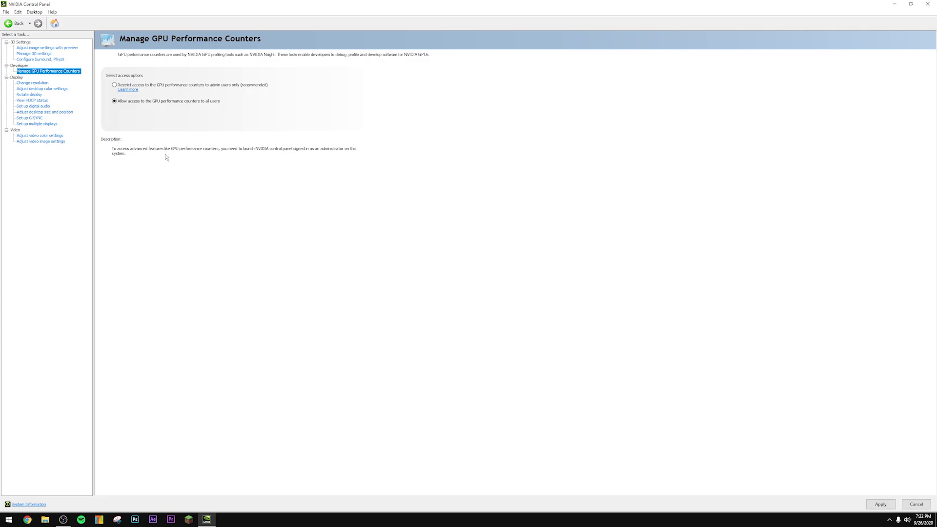
Step: Discard that access change so counters stay admin-only, then return to the counters page
{"action": "left_click", "coordinate": [32, 83]}
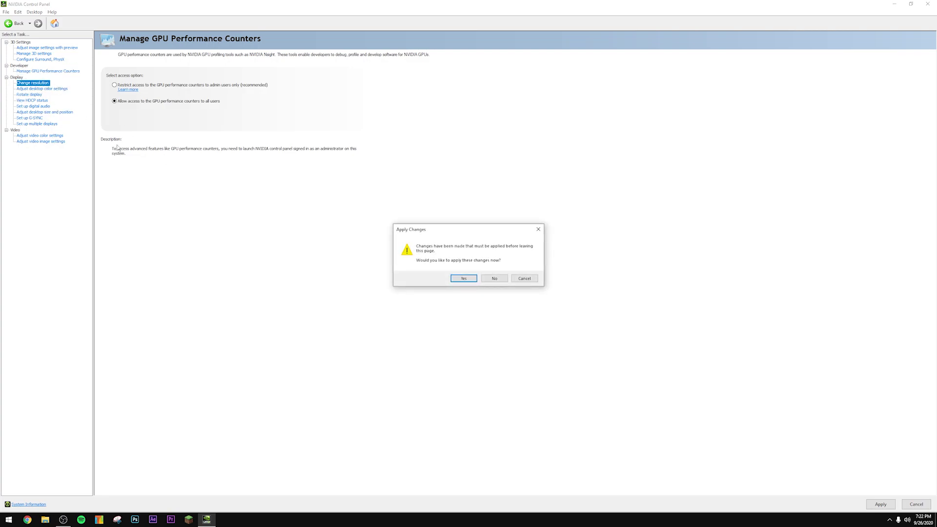
{"action": "left_click", "coordinate": [495, 279]}
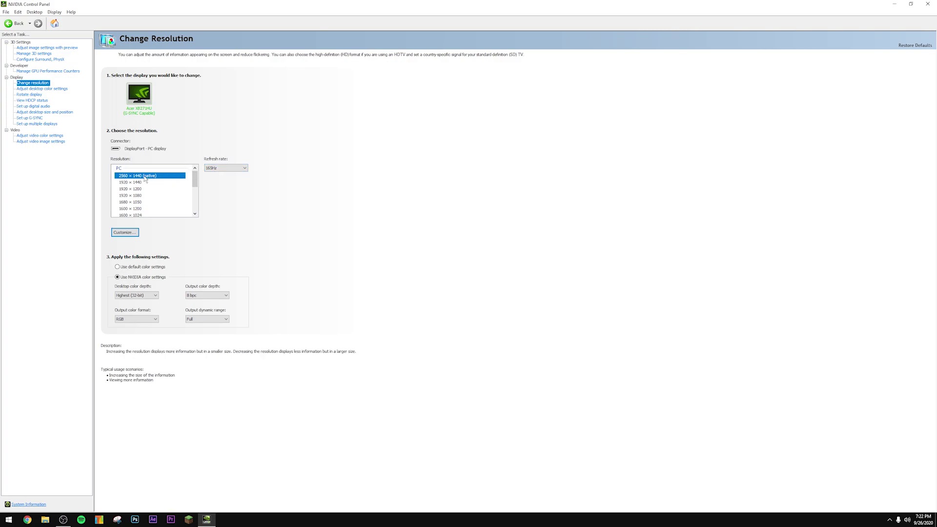
{"action": "left_click", "coordinate": [49, 71]}
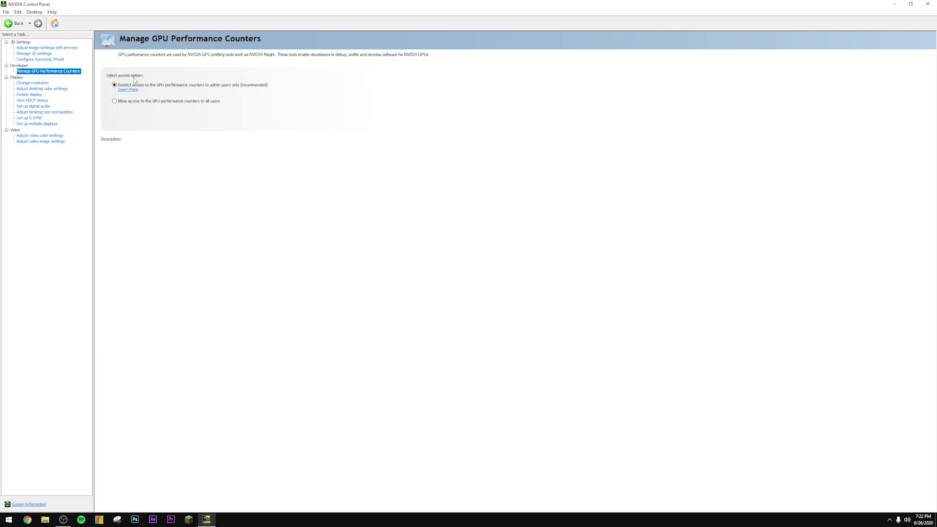
{"action": "left_click", "coordinate": [46, 84]}
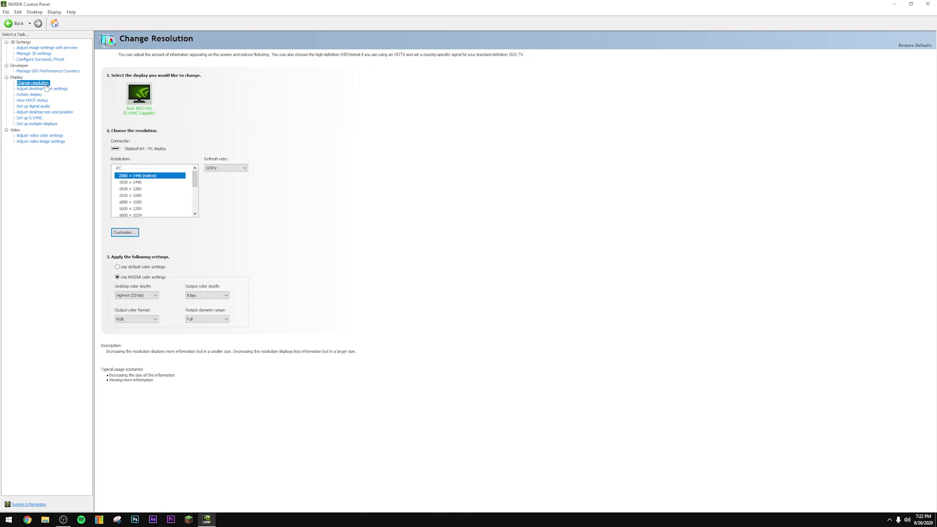
{"action": "left_click", "coordinate": [55, 72]}
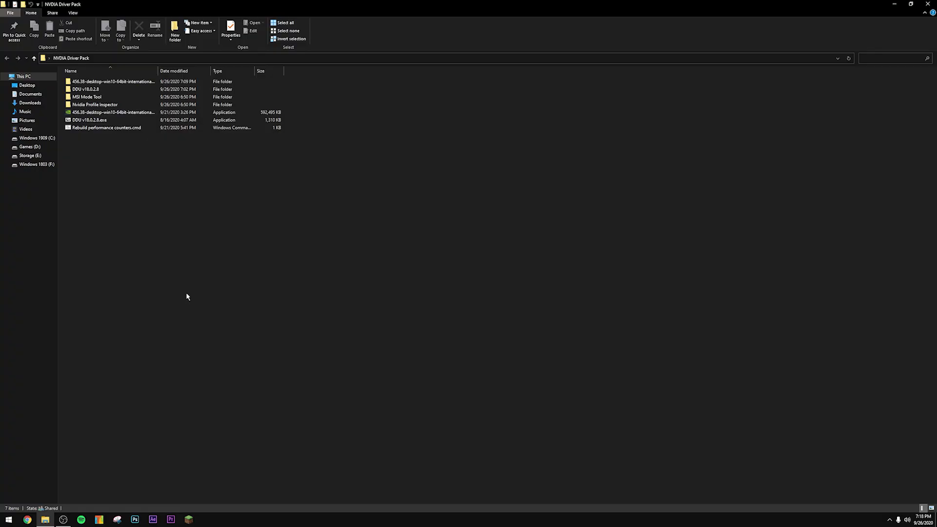
Step: Launch MSI Mode Tool.exe from its folder and set the NVIDIA GeForce RTX 3080's interrupt priority to High
{"action": "double_click", "coordinate": [94, 97]}
{"action": "left_click", "coordinate": [105, 81]}
{"action": "double_click", "coordinate": [105, 81]}
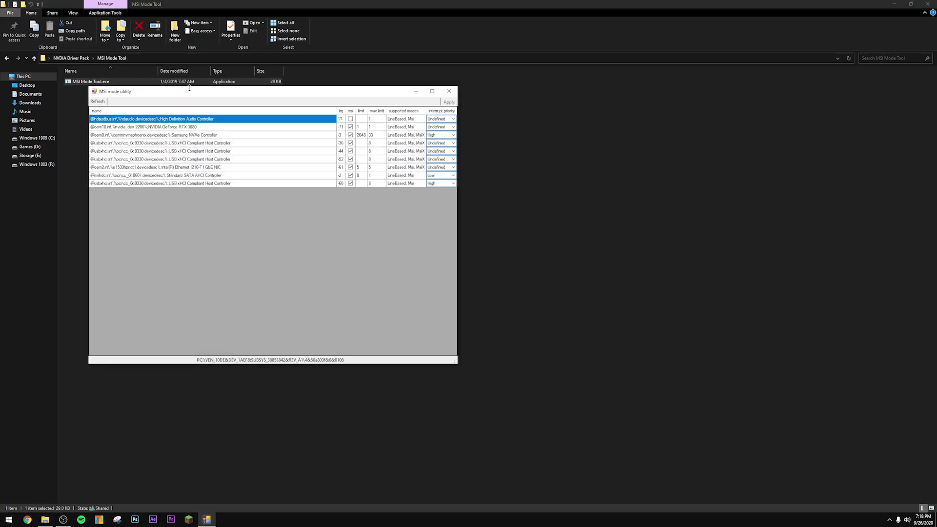
{"action": "left_click_drag", "start_coordinate": [193, 89], "coordinate": [361, 113]}
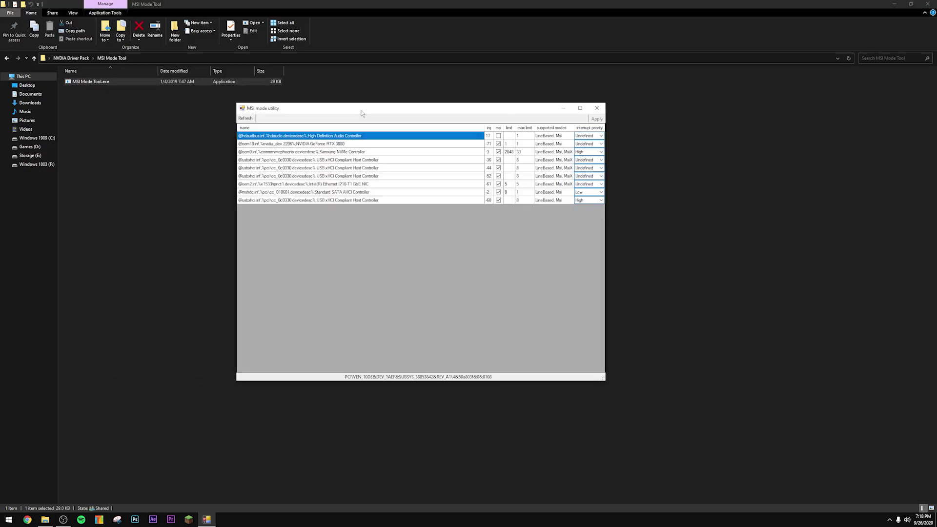
{"action": "left_click", "coordinate": [424, 144]}
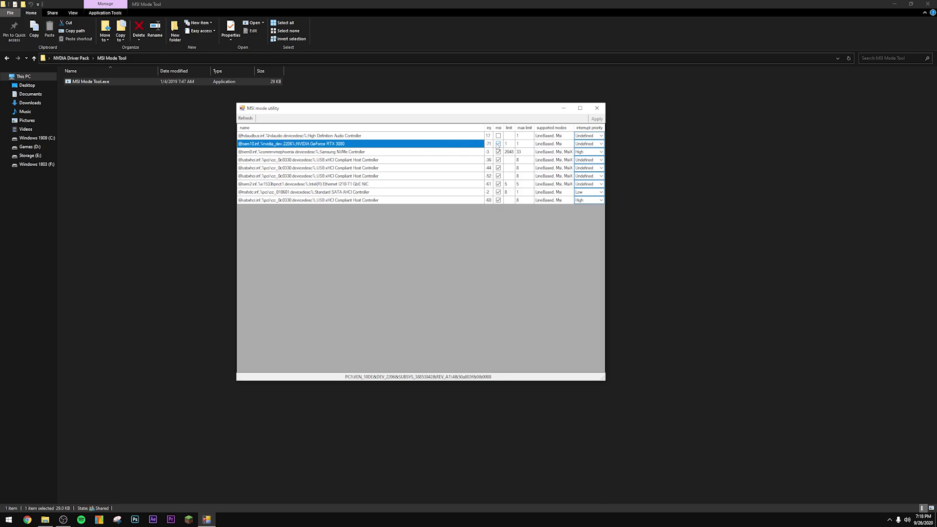
{"action": "left_click", "coordinate": [582, 144]}
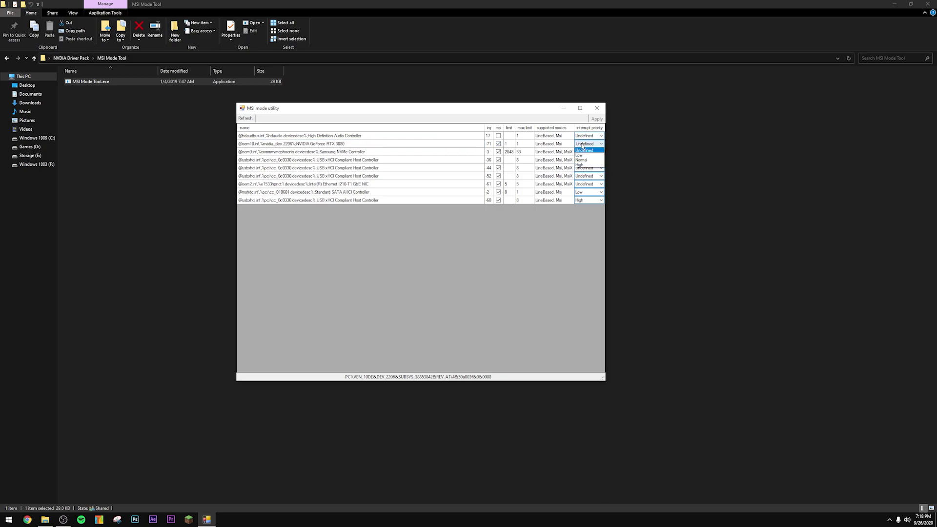
{"action": "left_click", "coordinate": [580, 164]}
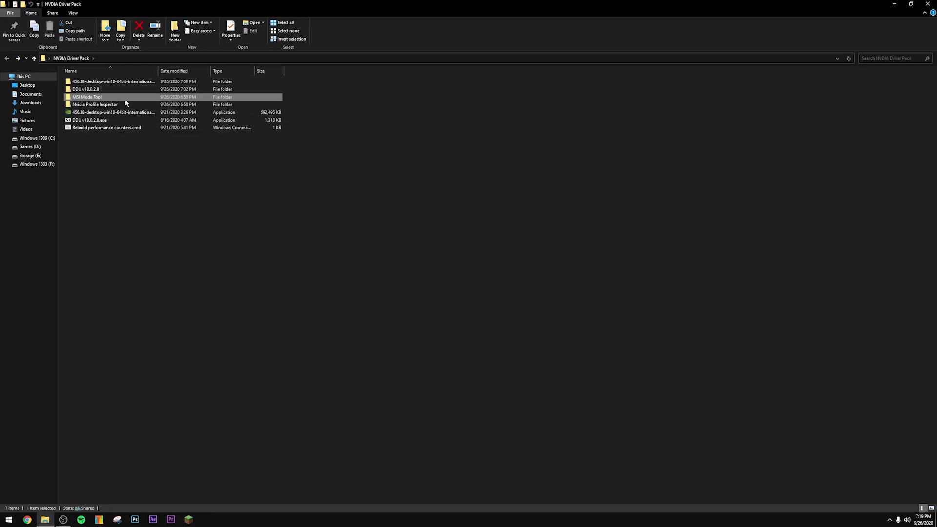
Step: Launch nvidiaProfileInspector.exe, set CUDA - Force P2 State to Off in the Base Profile, and apply the change
{"action": "double_click", "coordinate": [127, 103]}
{"action": "left_click", "coordinate": [125, 99]}
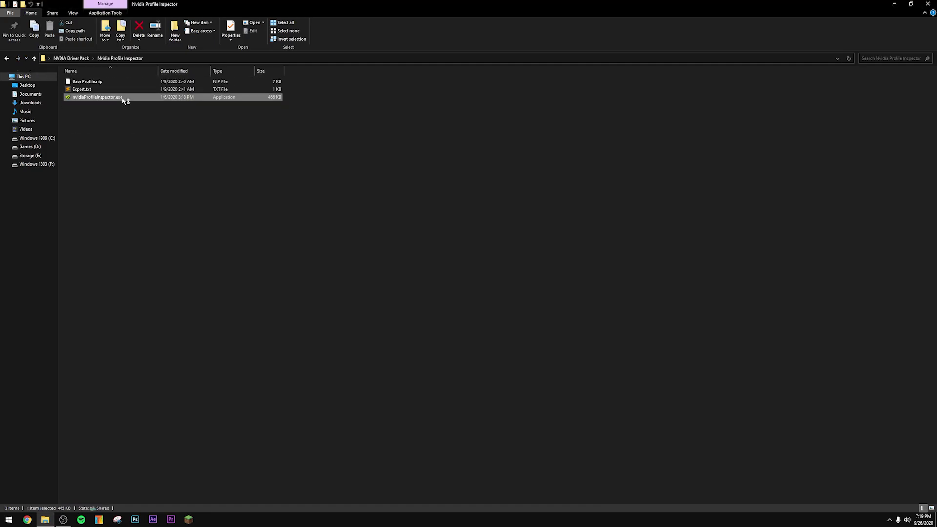
{"action": "double_click", "coordinate": [125, 98]}
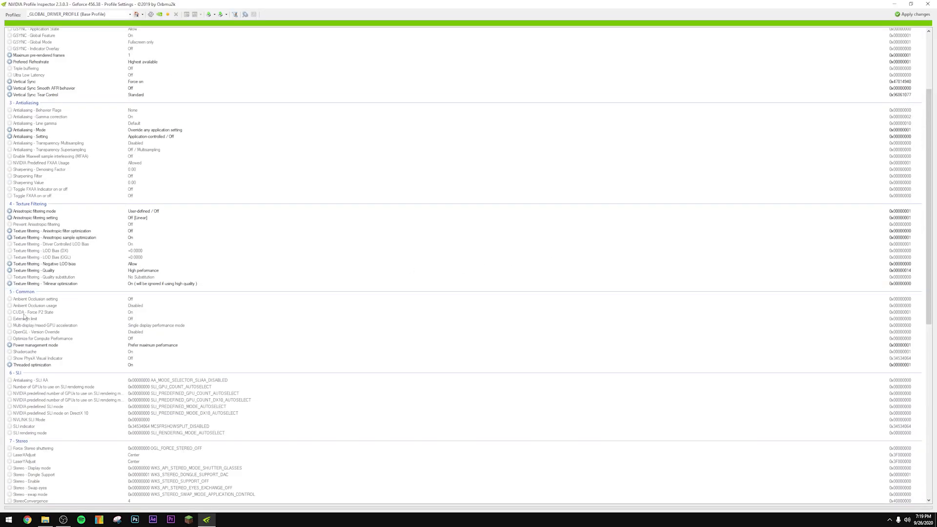
{"action": "left_click", "coordinate": [132, 313]}
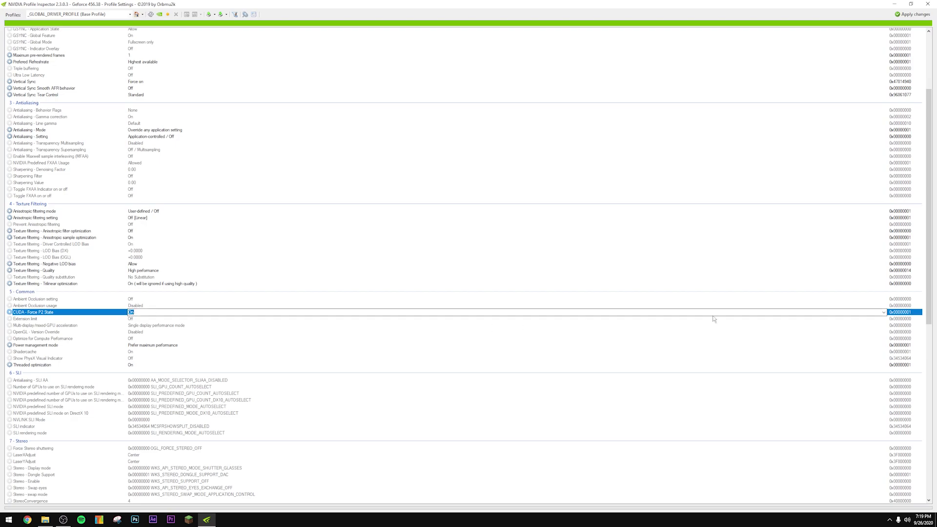
{"action": "left_click", "coordinate": [884, 313]}
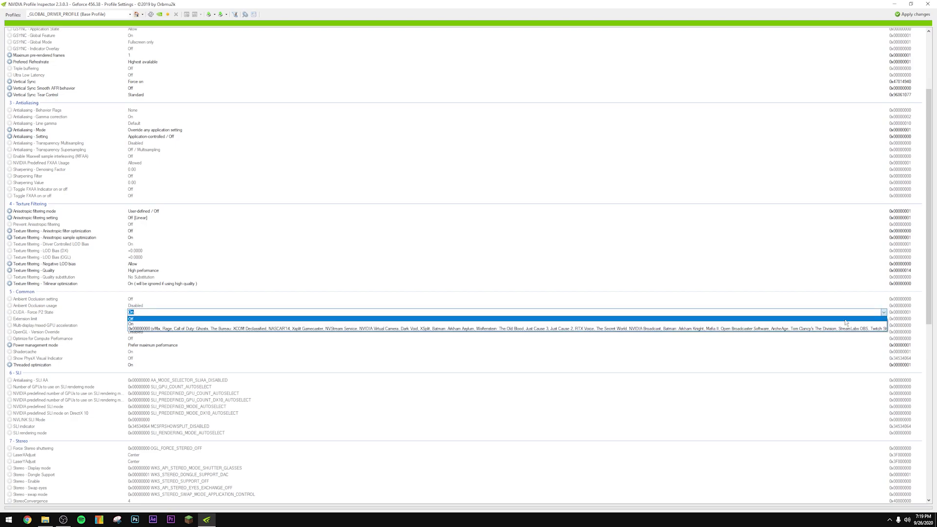
{"action": "left_click", "coordinate": [829, 319]}
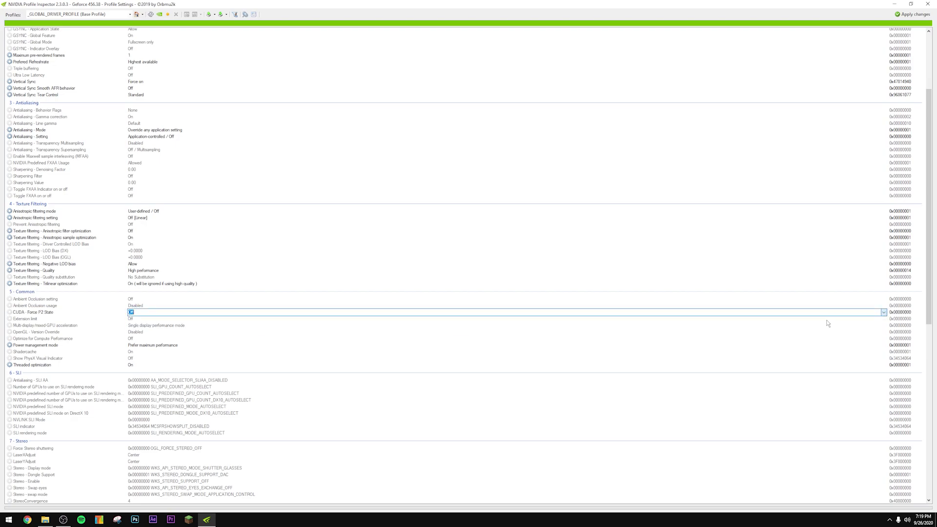
{"action": "left_click", "coordinate": [910, 14]}
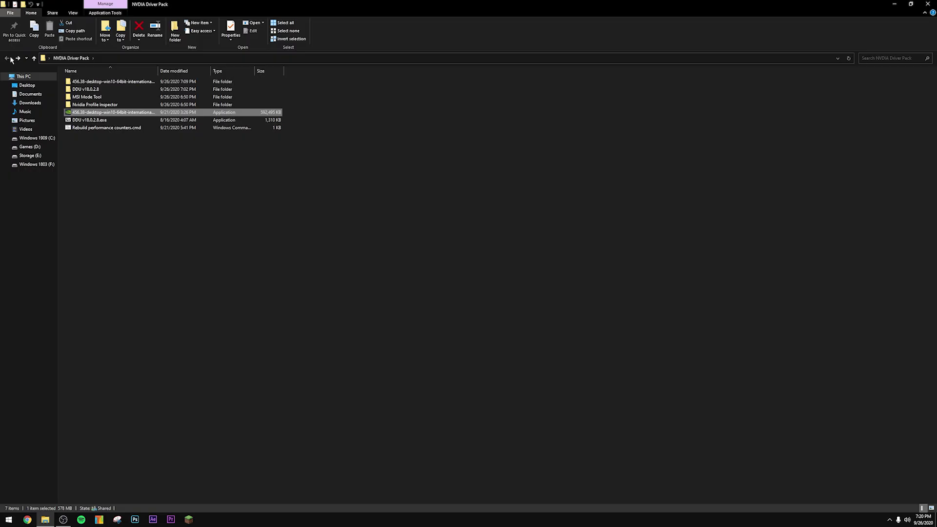
Step: Open Rebuild performance counters.cmd in Notepad via Edit and review its two lodctr /r commands
{"action": "key", "text": "Down"}
{"action": "key", "text": "Down"}
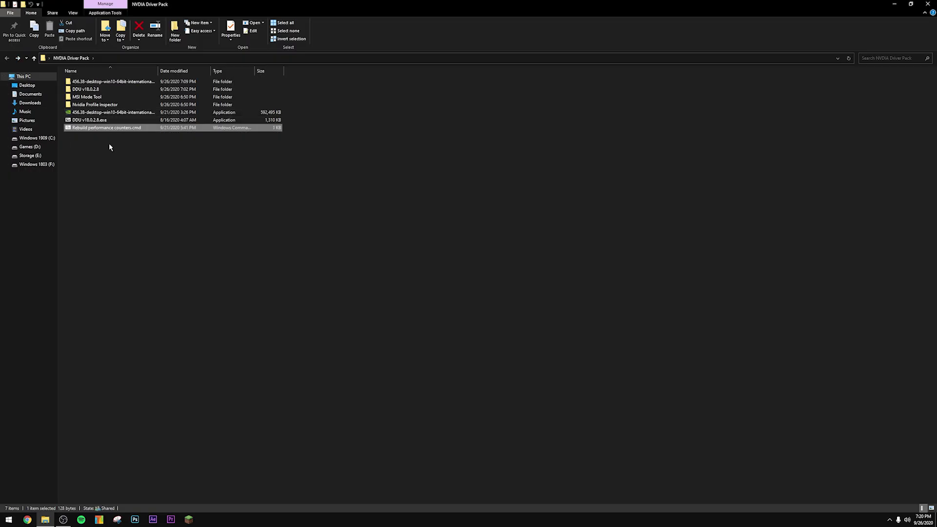
{"action": "right_click", "coordinate": [101, 132]}
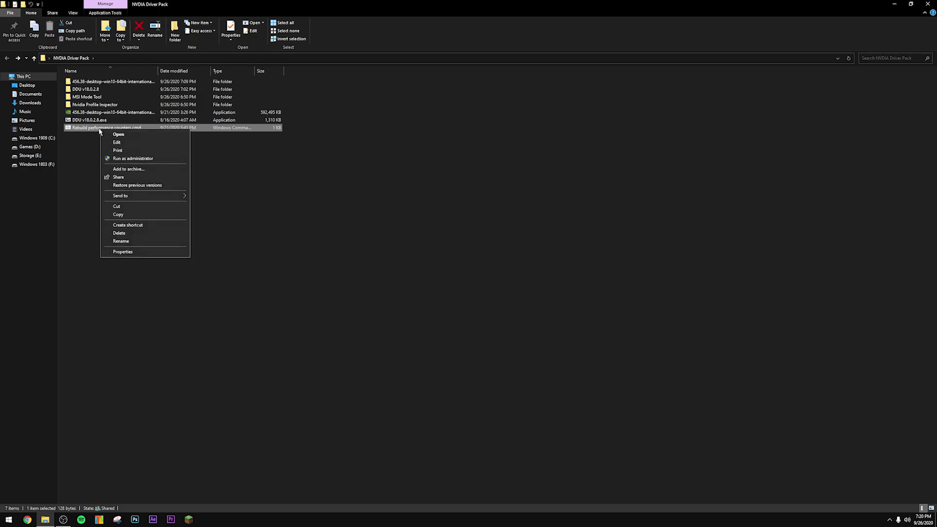
{"action": "left_click", "coordinate": [143, 142]}
{"action": "left_click_drag", "start_coordinate": [202, 292], "coordinate": [385, 154]}
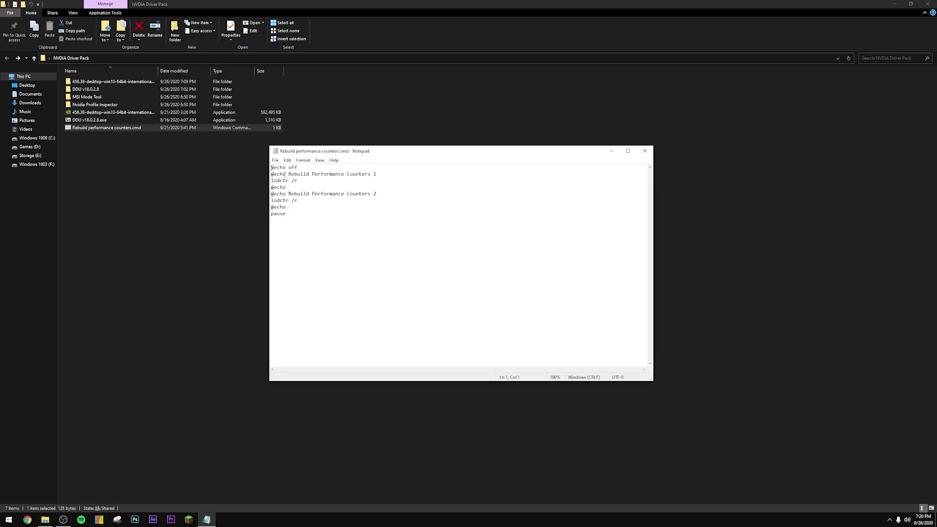
{"action": "left_click_drag", "start_coordinate": [287, 173], "coordinate": [400, 176]}
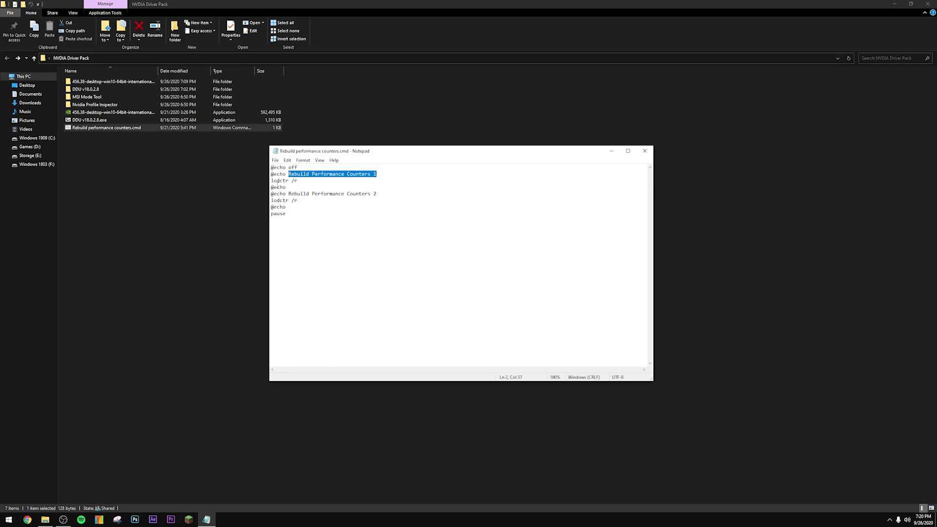
{"action": "left_click_drag", "start_coordinate": [270, 181], "coordinate": [320, 180]}
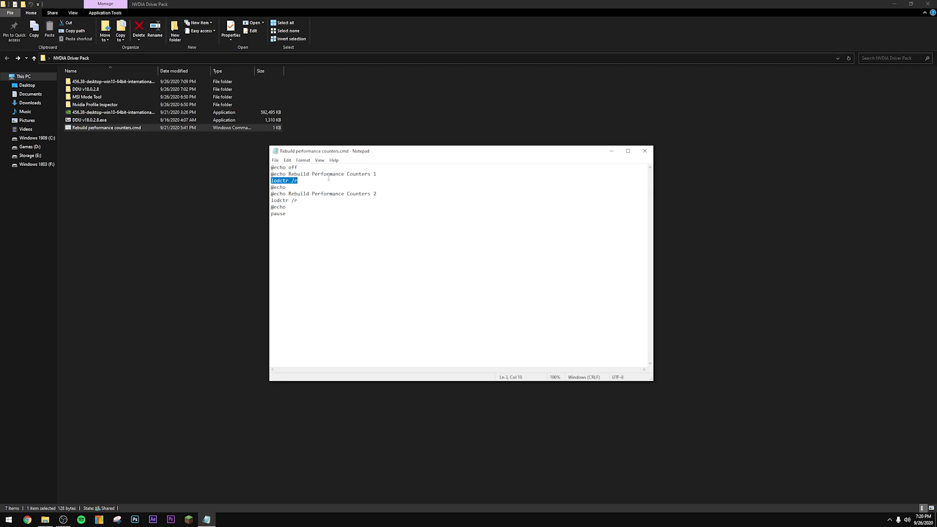
{"action": "key", "text": "Down"}
Step: Close Notepad and run Rebuild performance counters.cmd as administrator, confirming both counter rebuilds succeeded
{"action": "left_click", "coordinate": [644, 150]}
{"action": "right_click", "coordinate": [135, 127]}
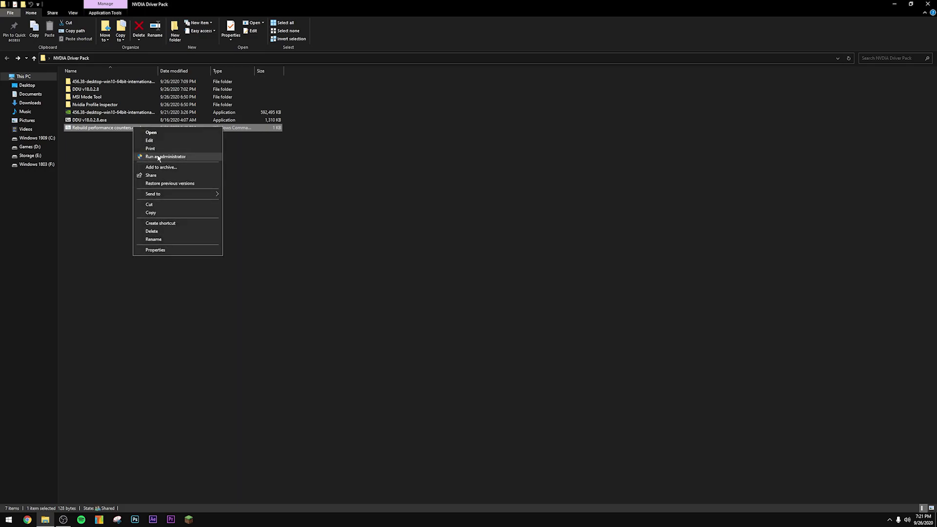
{"action": "left_click", "coordinate": [156, 157]}
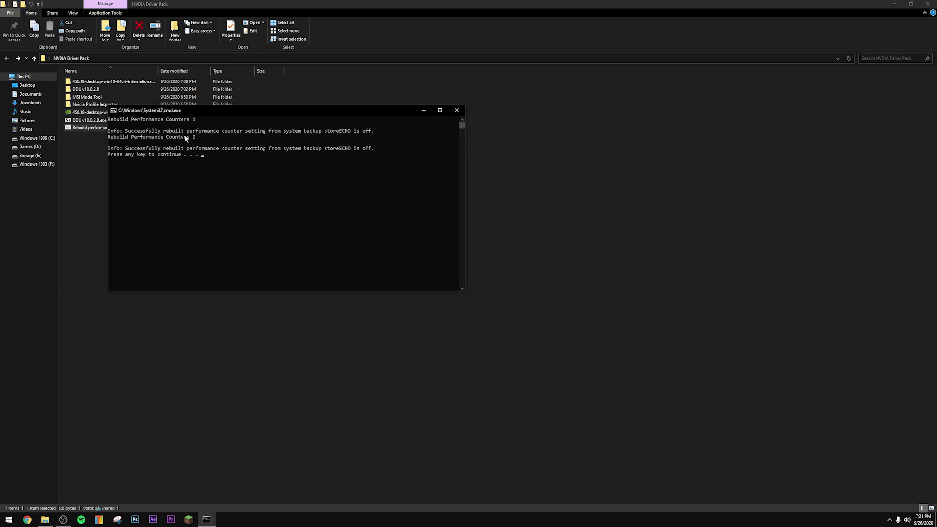
{"action": "left_click_drag", "start_coordinate": [230, 111], "coordinate": [439, 149]}
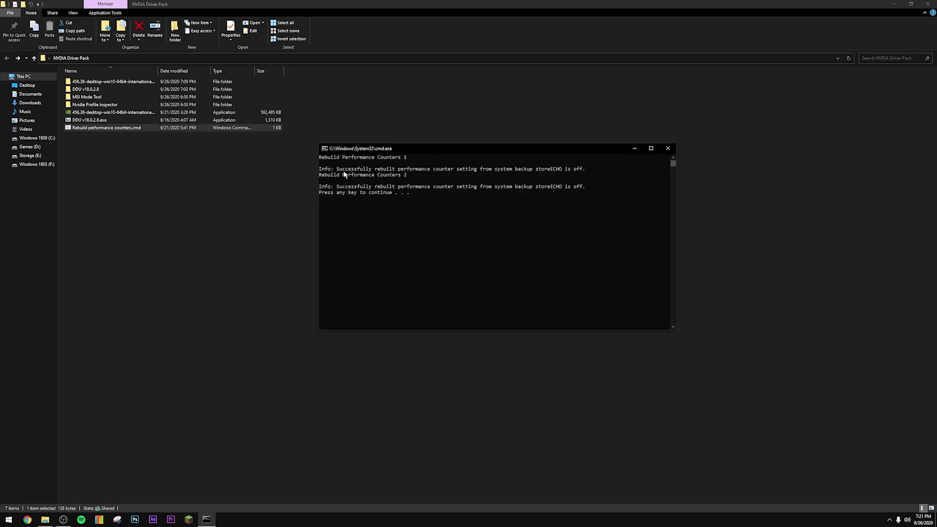
{"action": "left_click_drag", "start_coordinate": [336, 169], "coordinate": [405, 177]}
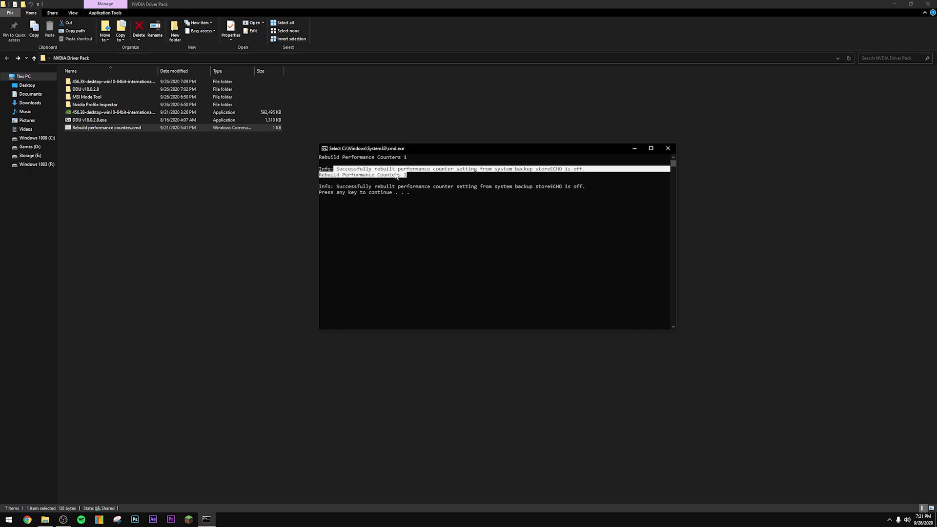
{"action": "key", "text": "Return"}
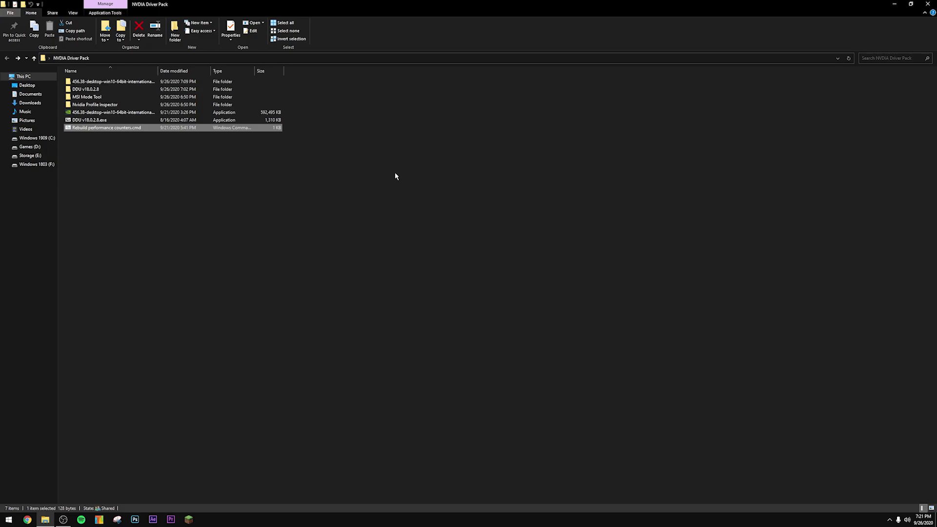